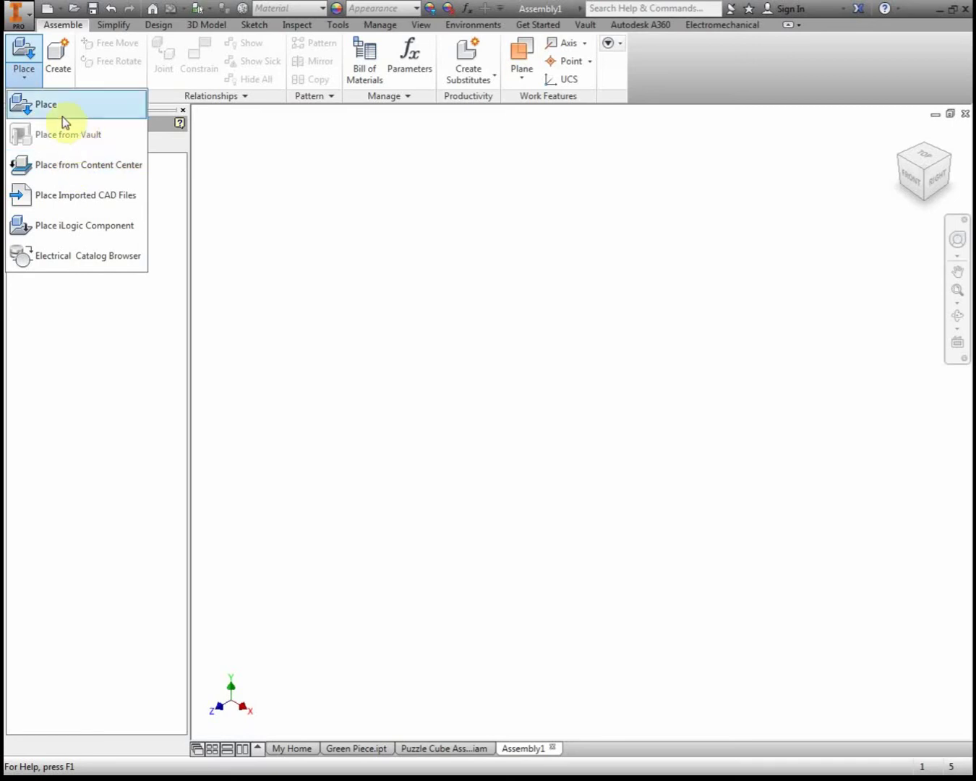
# Place one instance of the Green Piece part from the Puzzle Cube folder in the empty assembly
pyautogui.click(39, 106)
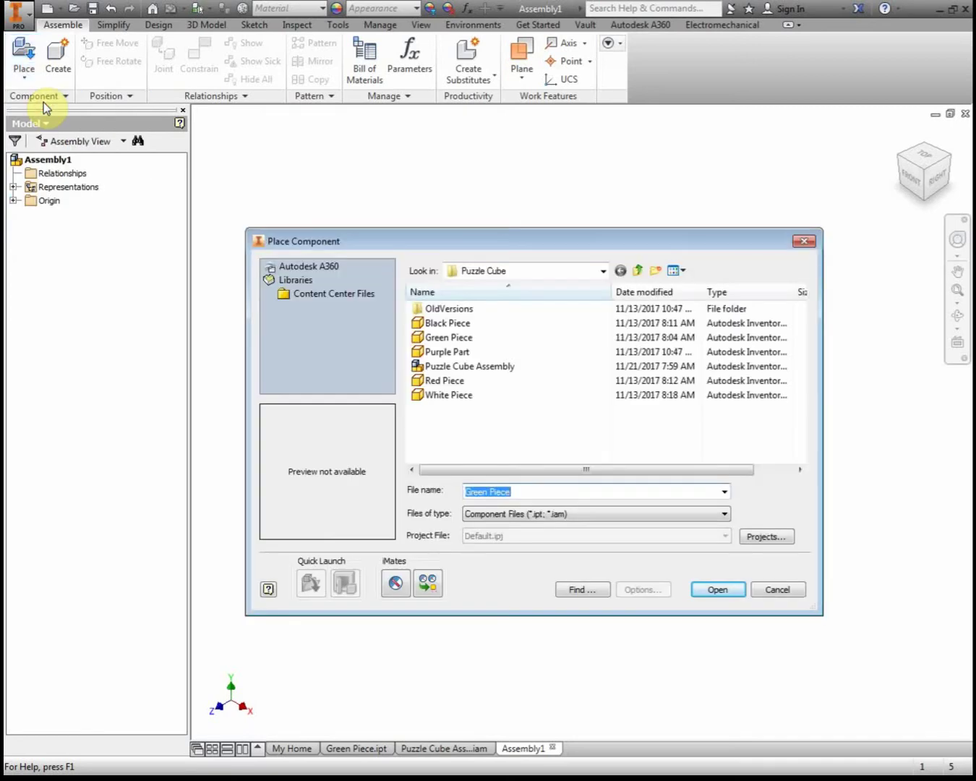
pyautogui.click(465, 341)
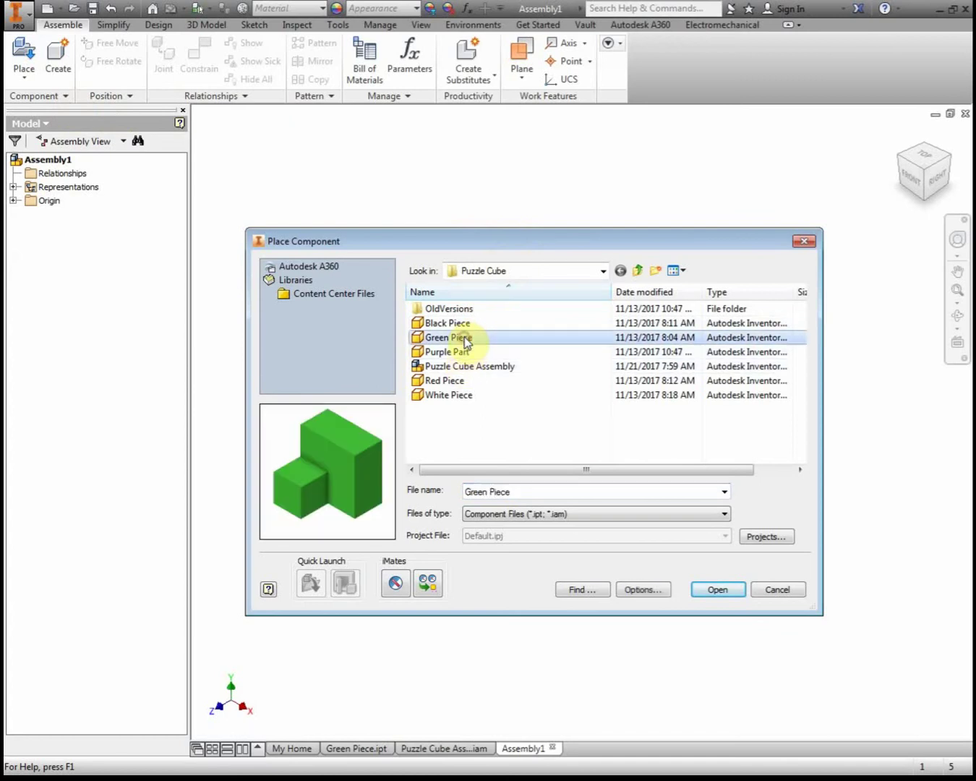
pyautogui.click(723, 595)
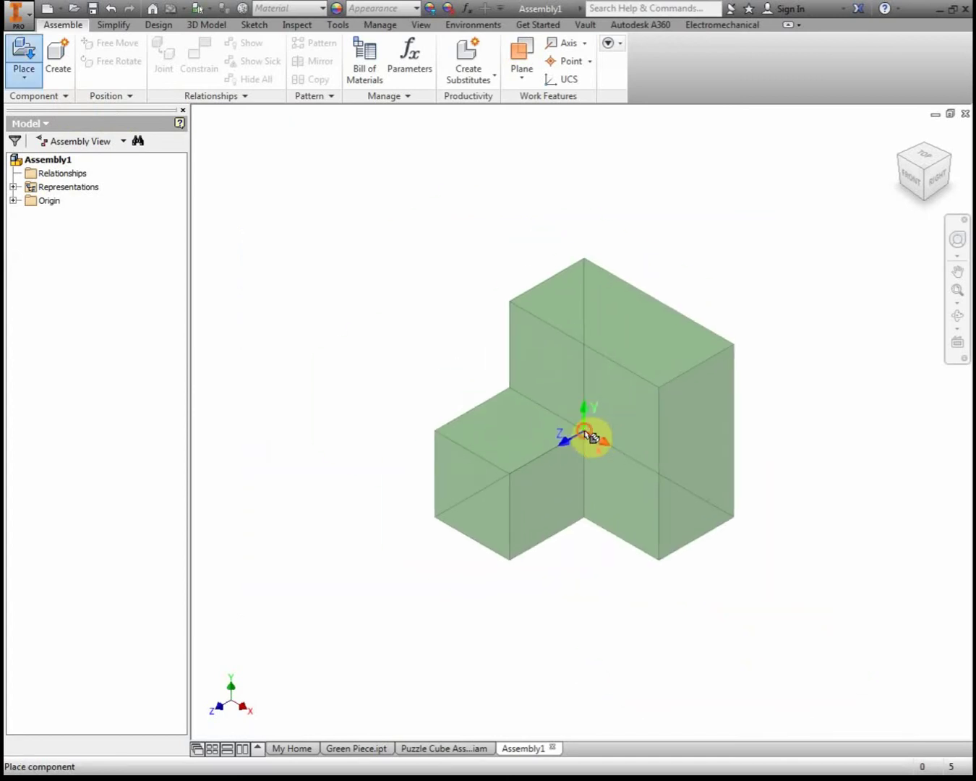
pyautogui.click(709, 567)
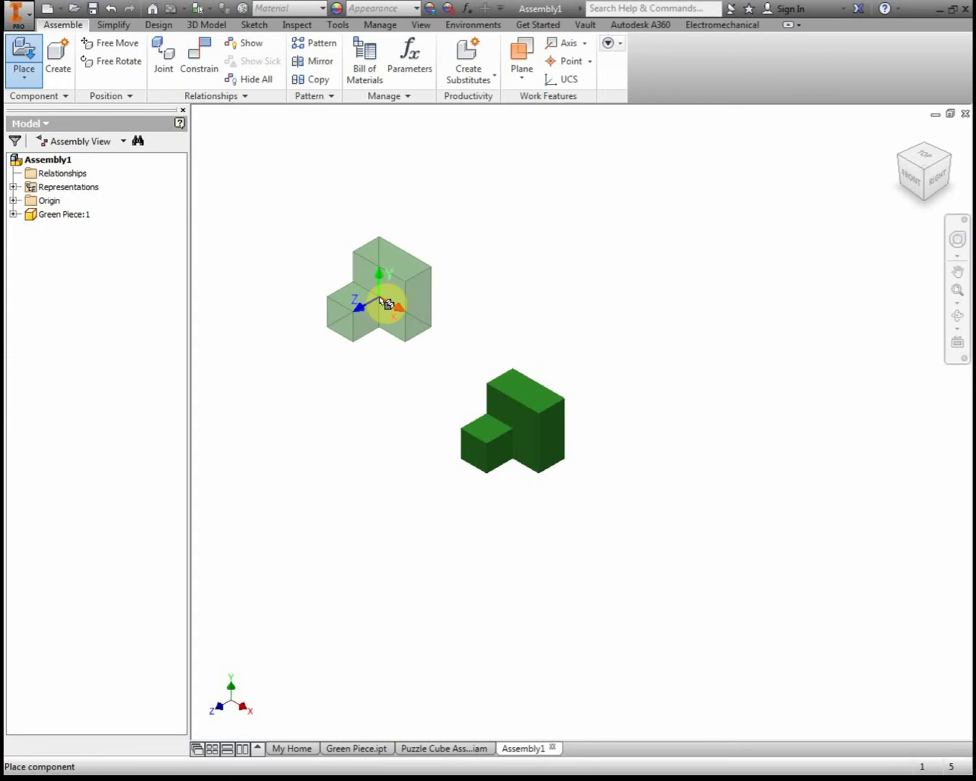
pyautogui.press('Escape')
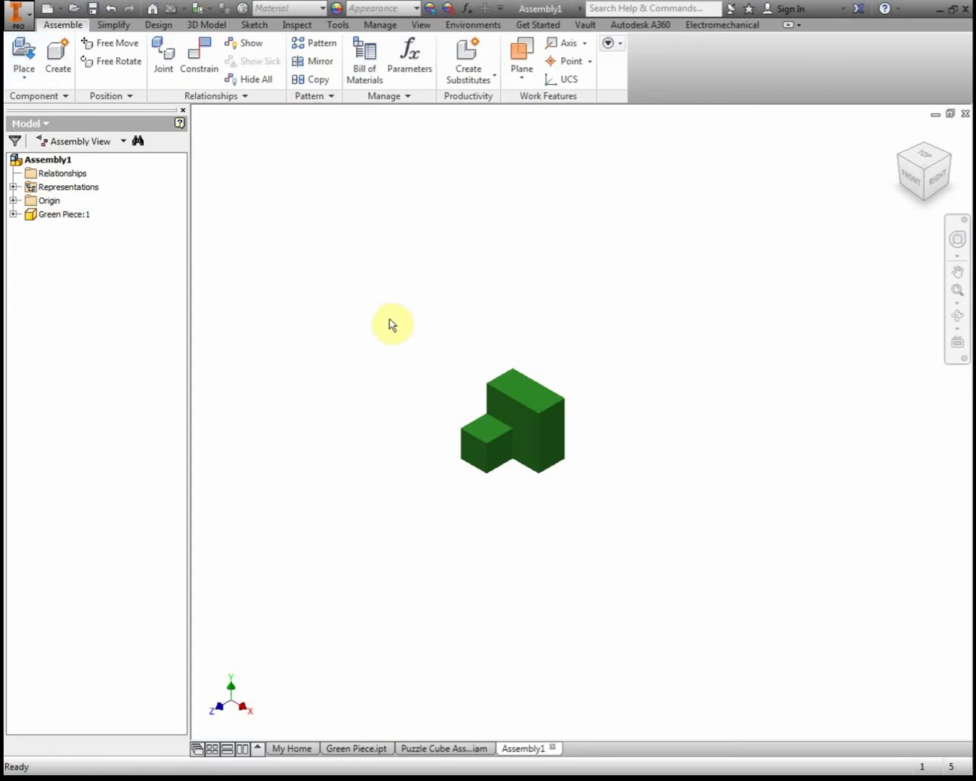
# Ground the green piece in the assembly
pyautogui.scroll(6, 529, 387)
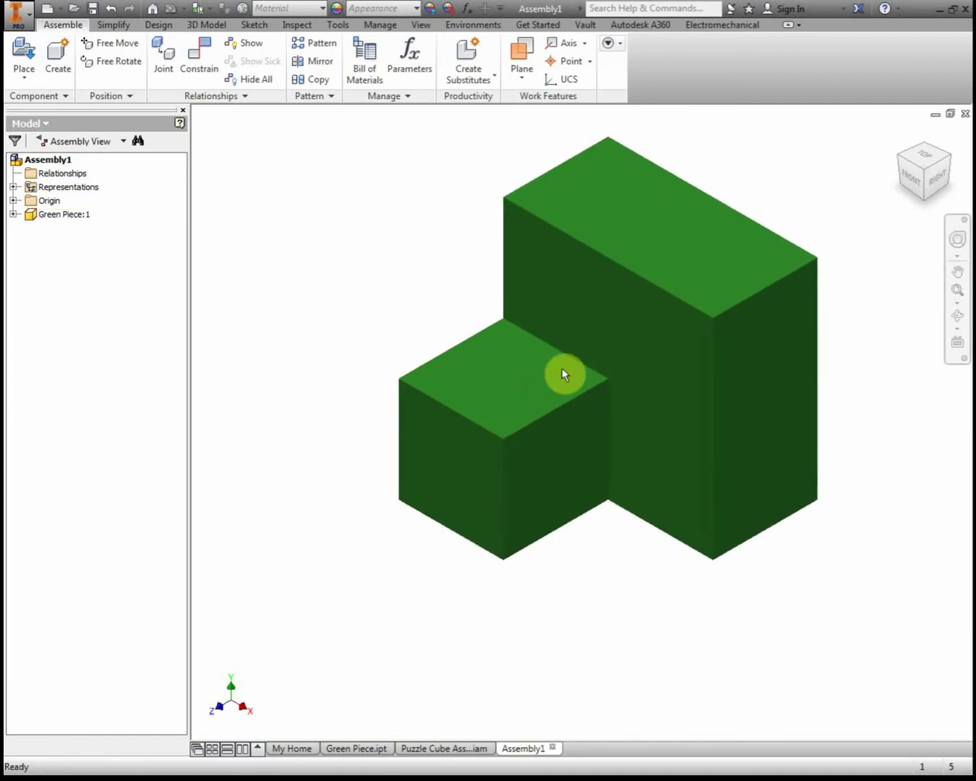
pyautogui.moveTo(604, 356); pyautogui.dragTo(572, 360)
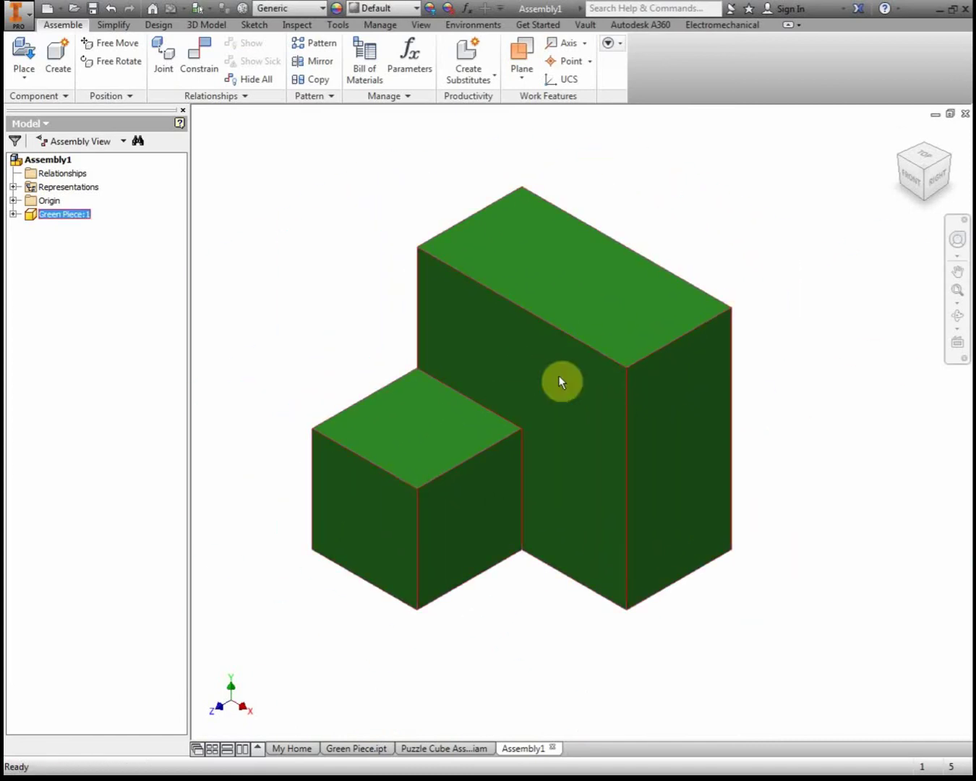
pyautogui.click(600, 646)
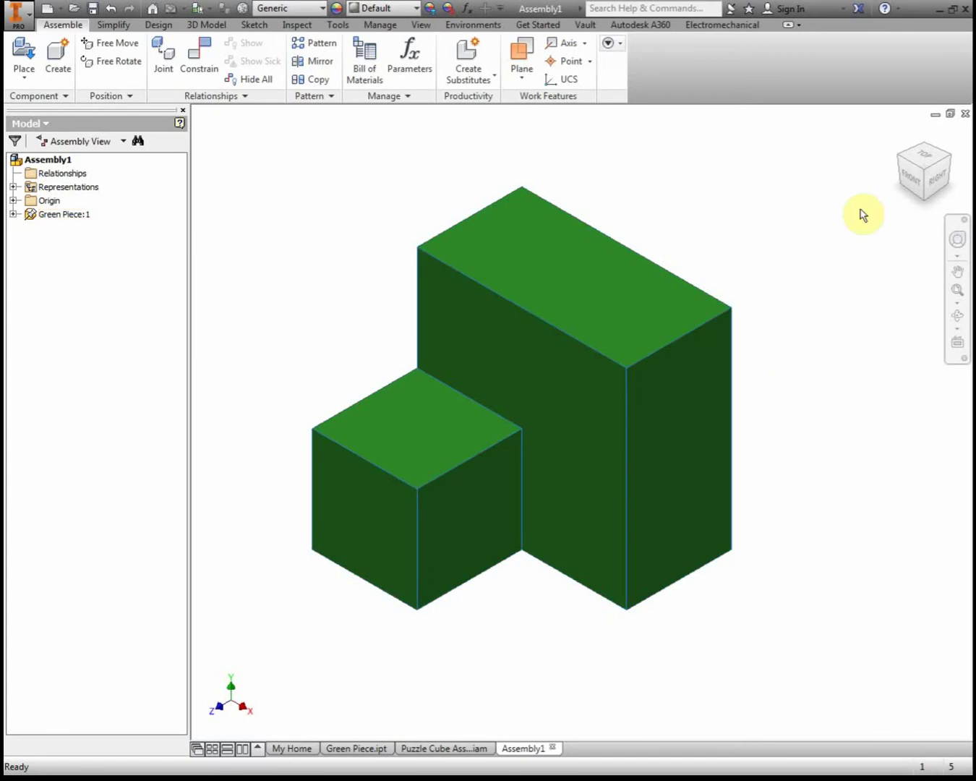
# Turn the front view of the green piece 90° counterclockwise so X points up, and set it as the Front view
pyautogui.click(912, 181)
pyautogui.click(949, 135)
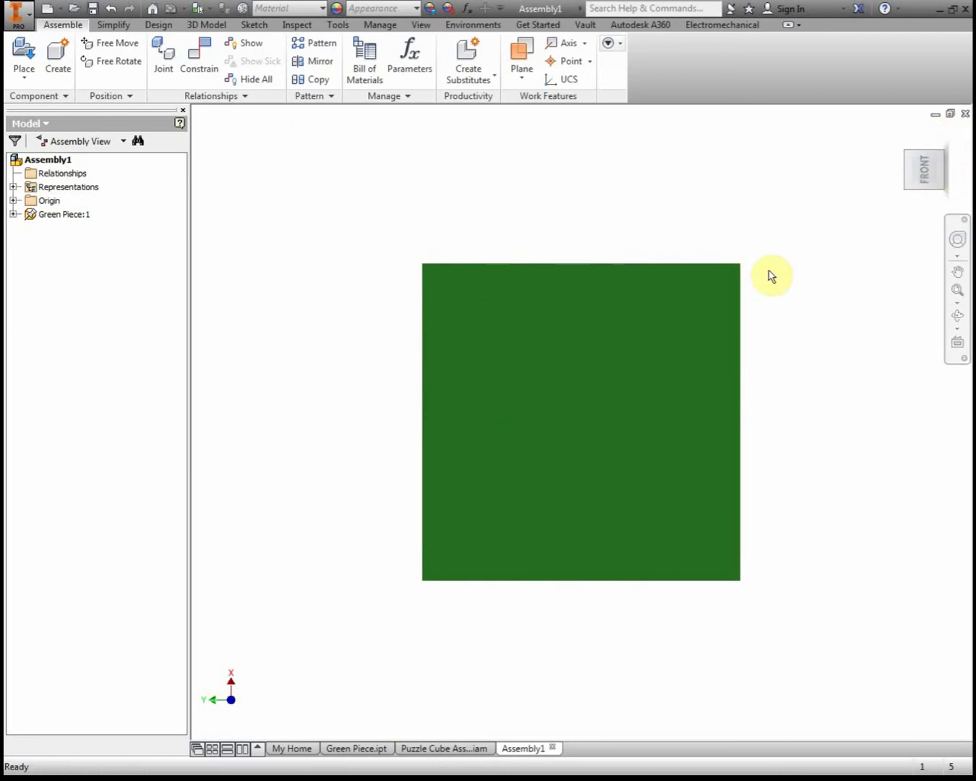
pyautogui.keyDown('shift'); pyautogui.moveTo(770, 274); pyautogui.dragTo(721, 289, button='middle'); pyautogui.keyUp('shift')
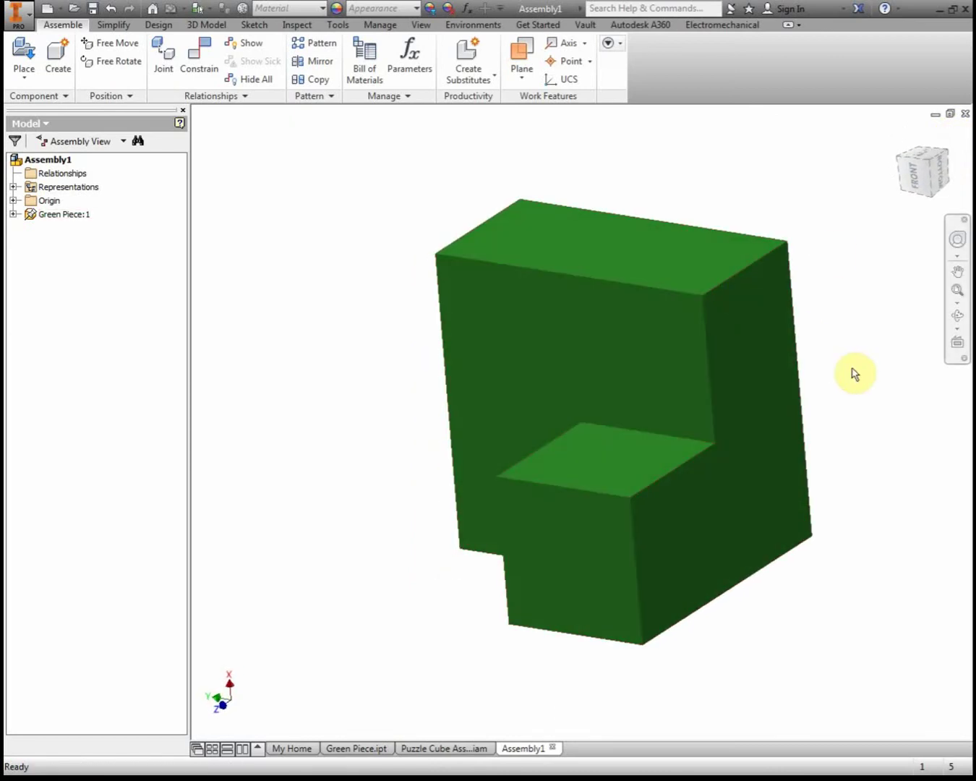
pyautogui.click(918, 181)
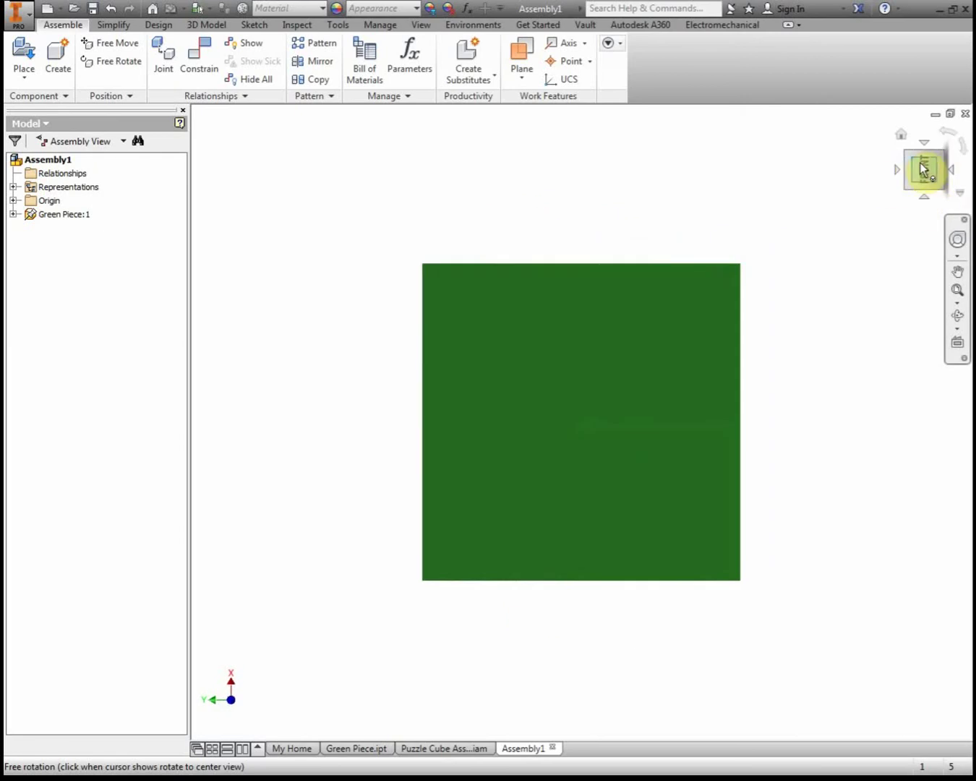
pyautogui.rightClick(924, 168)
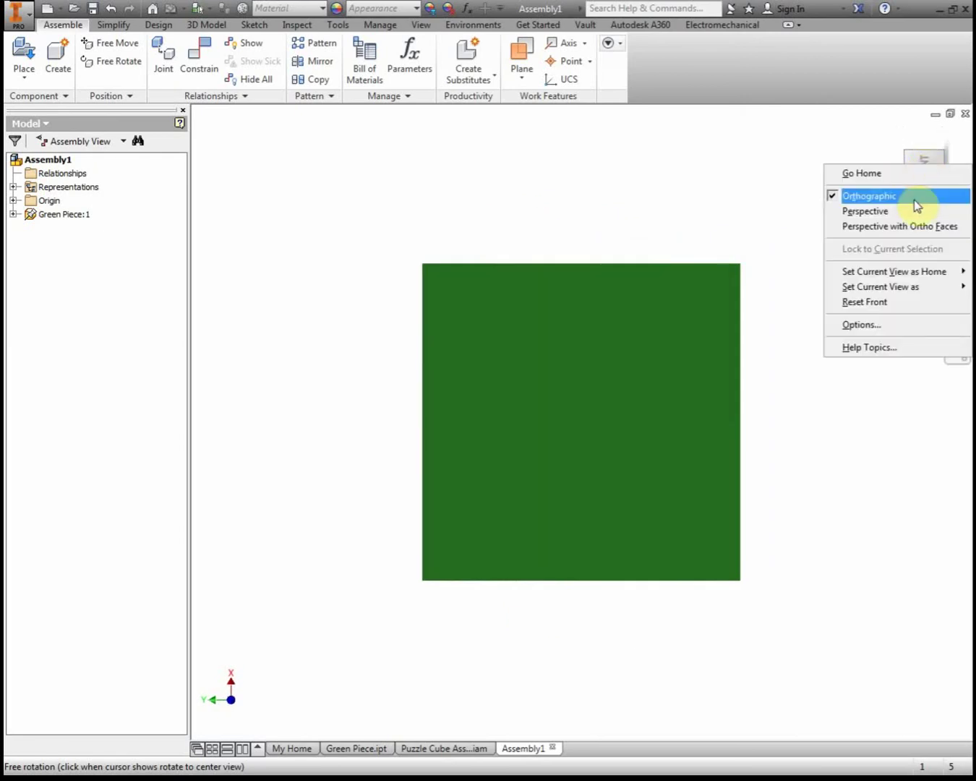
pyautogui.moveTo(918, 293)
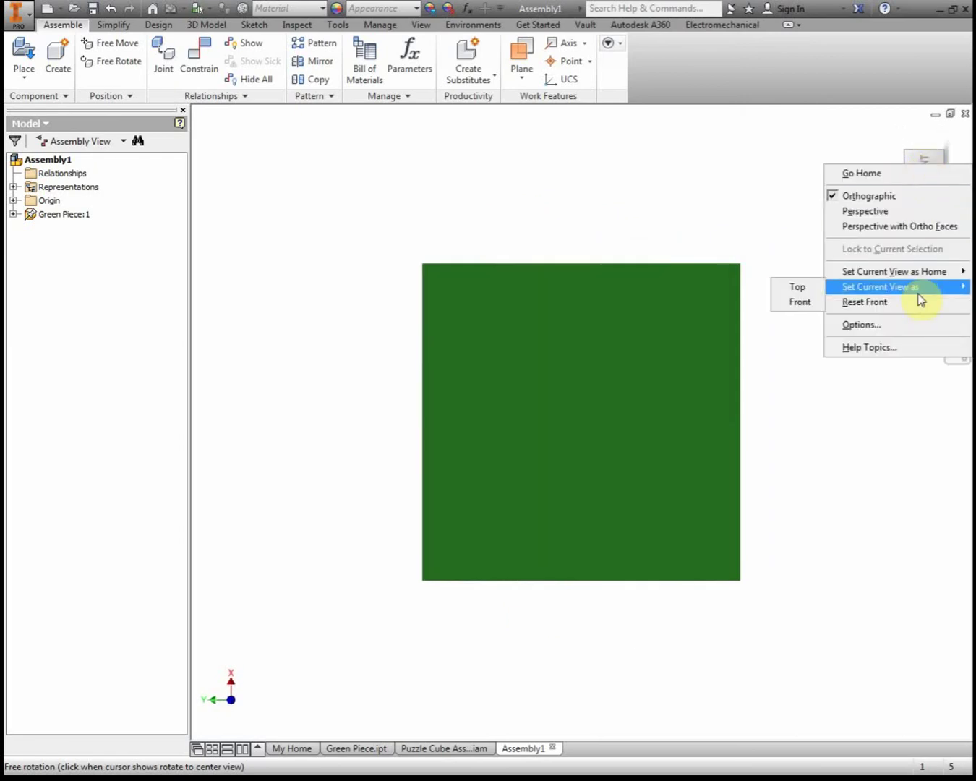
pyautogui.click(820, 300)
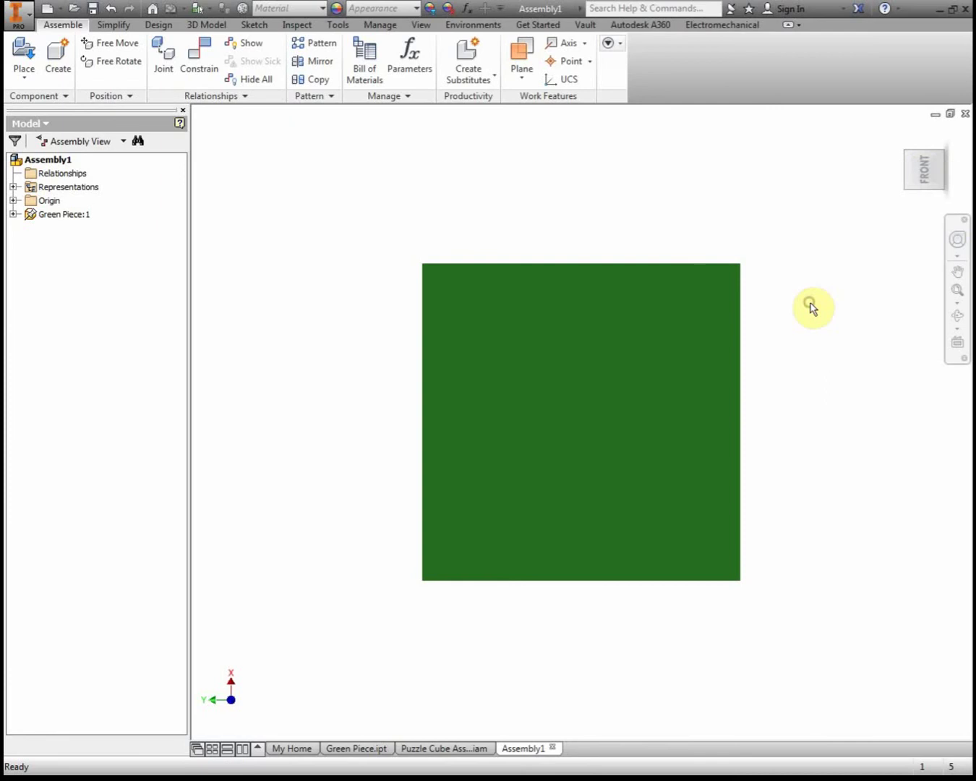
# Show the isometric view between top, front and right, and set it as Home with Fit to View
pyautogui.click(943, 156)
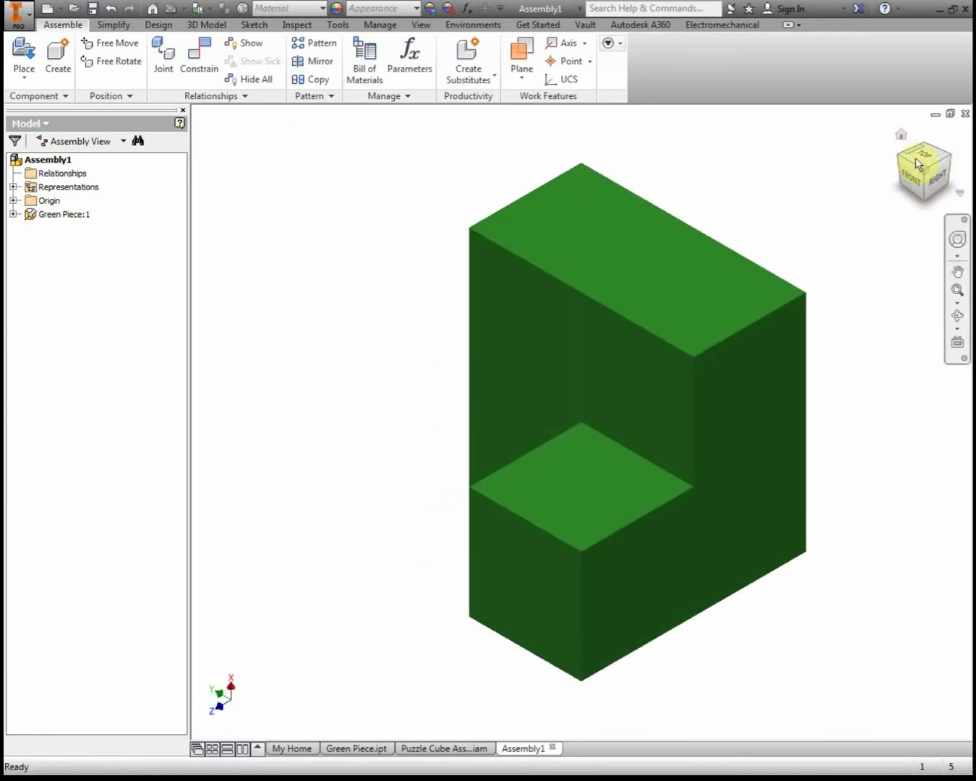
pyautogui.rightClick(927, 167)
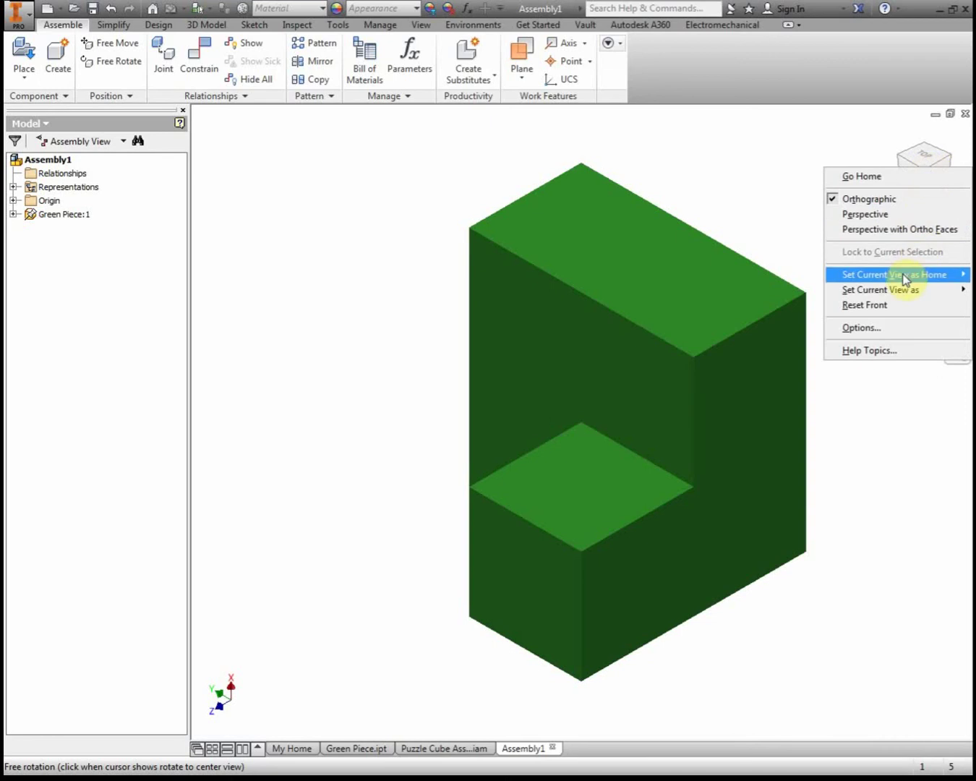
pyautogui.moveTo(906, 276)
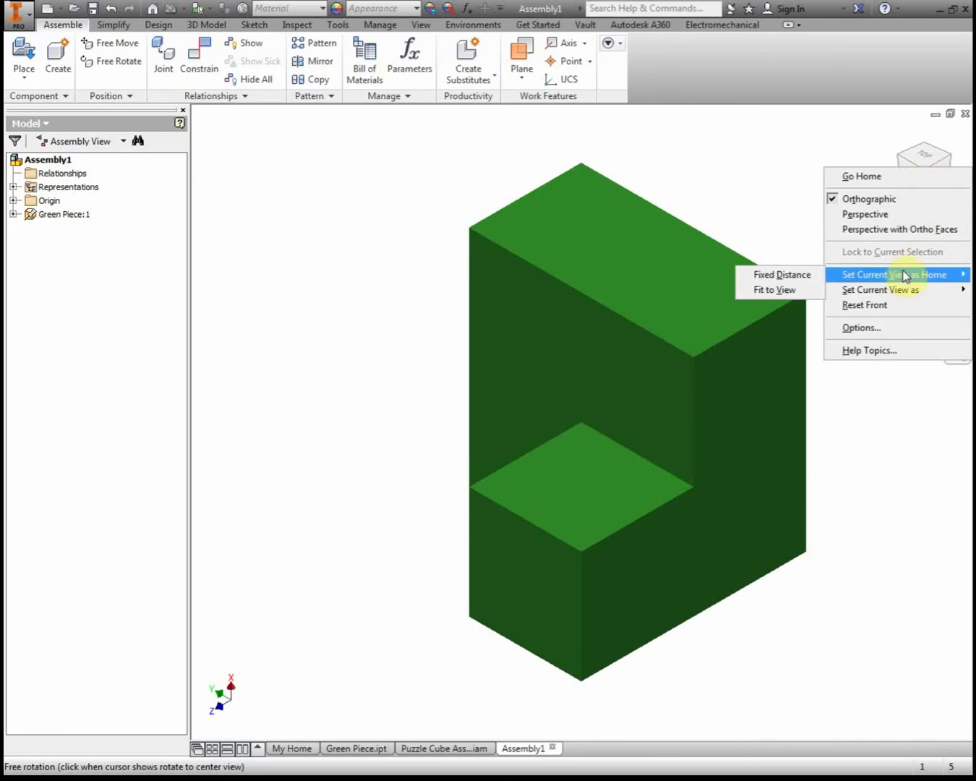
pyautogui.click(788, 291)
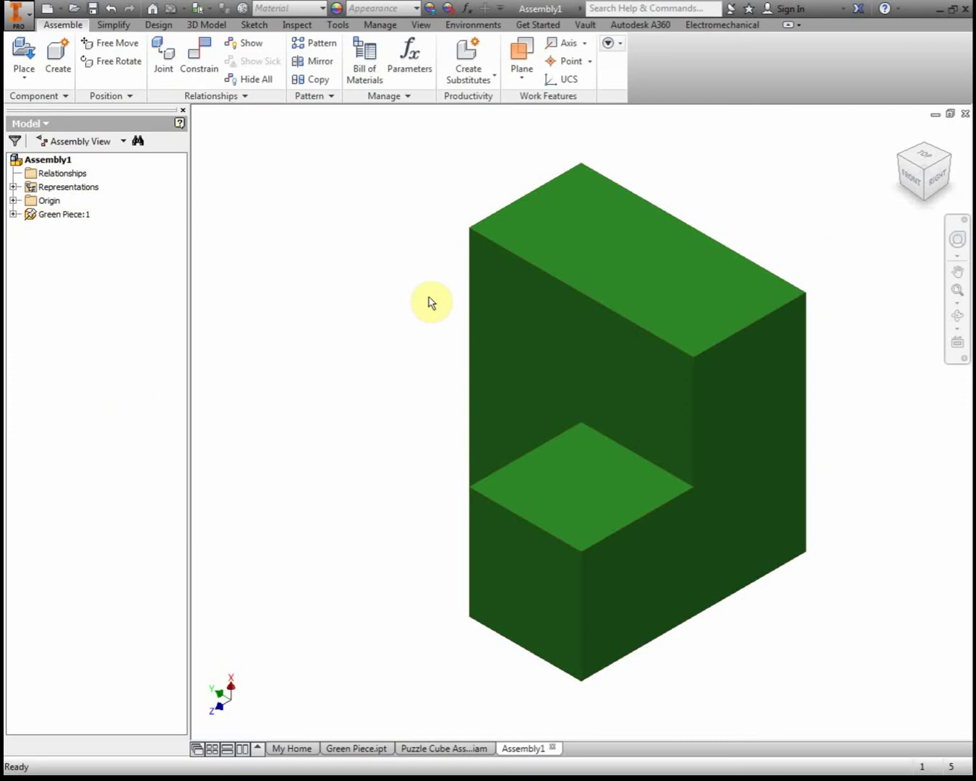
# Place one instance of the Red Piece part beside the green piece
pyautogui.click(29, 51)
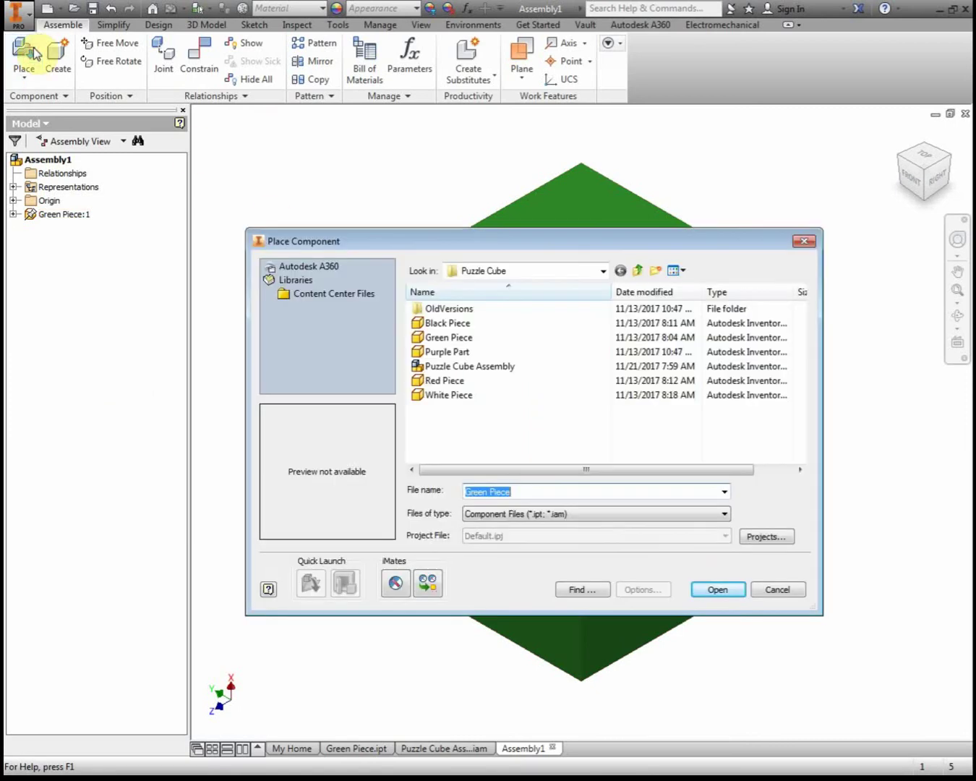
pyautogui.click(467, 380)
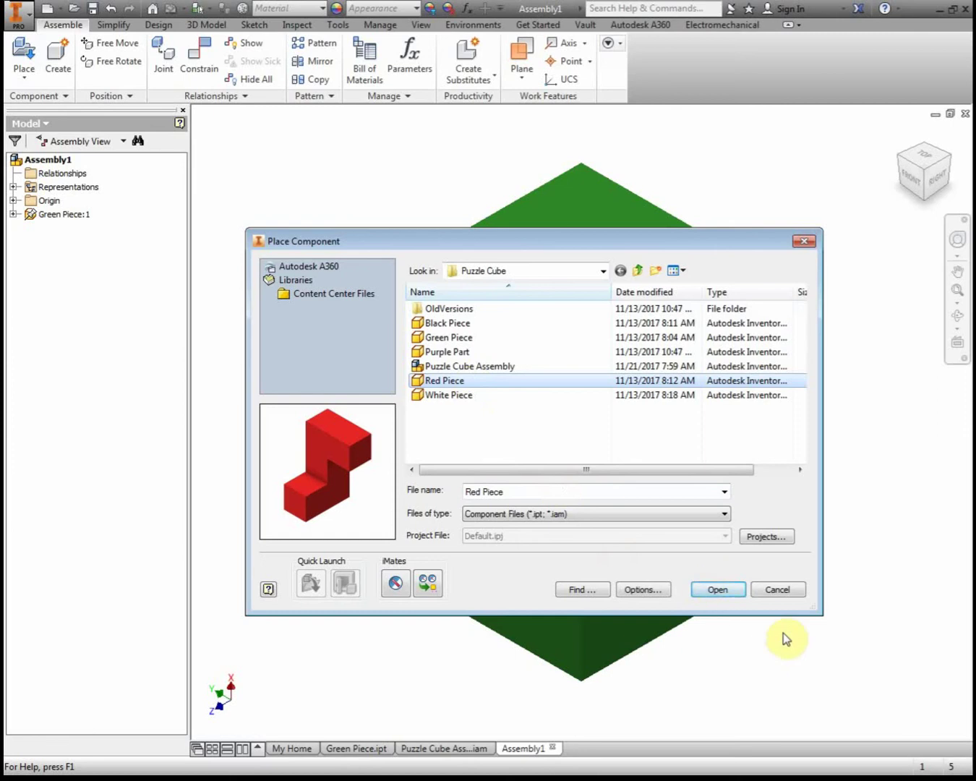
pyautogui.click(716, 589)
pyautogui.scroll(5, 475, 430)
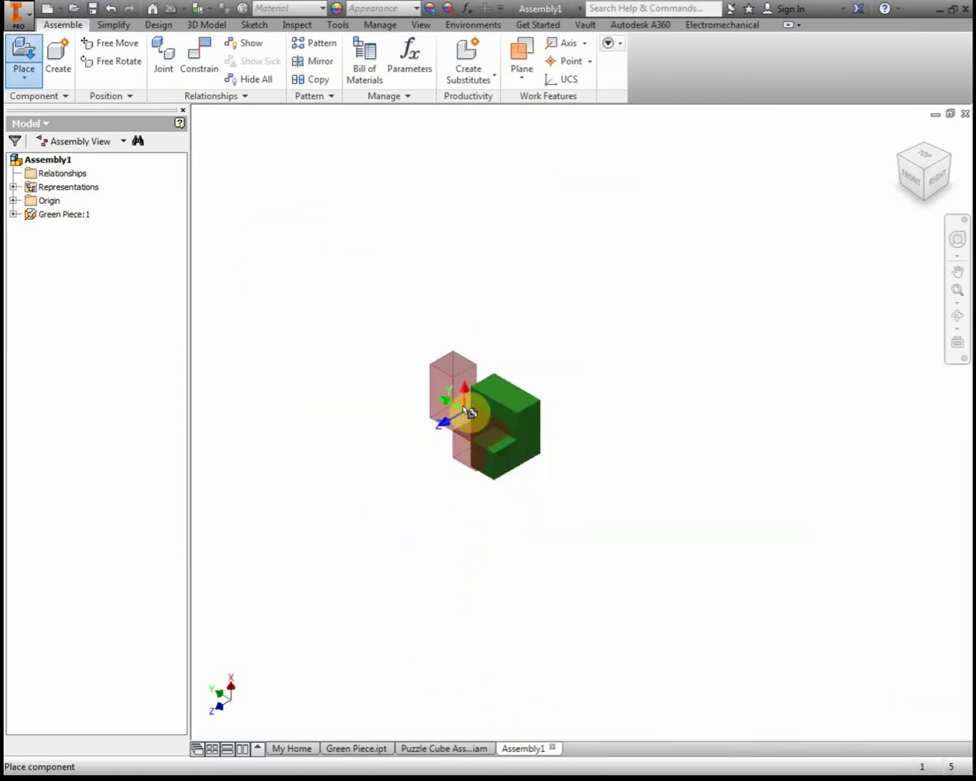
pyautogui.scroll(-3, 388, 359)
pyautogui.click(393, 387)
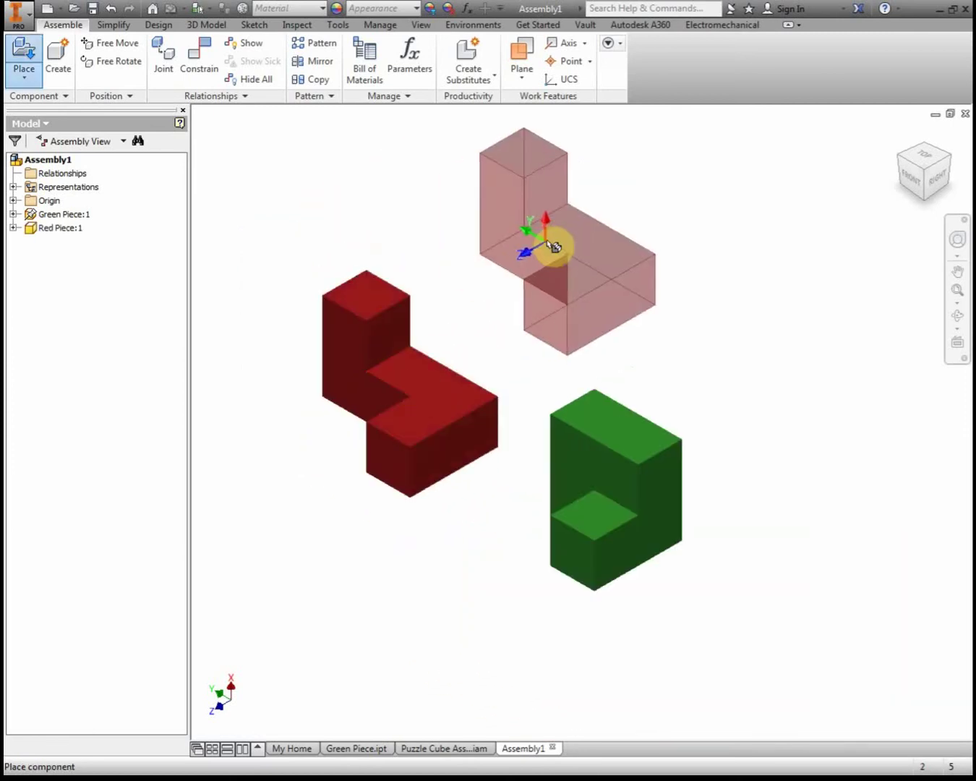
pyautogui.press('Escape')
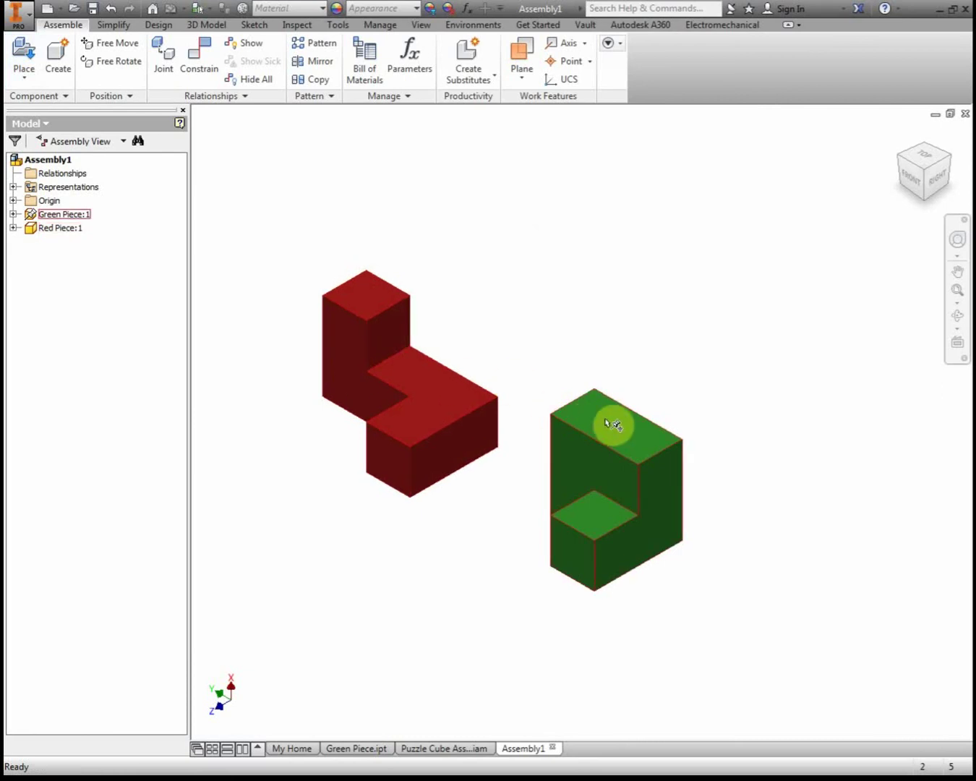
# Free-rotate the red piece so its long arm lies horizontal with one end block pointing down
pyautogui.click(105, 63)
pyautogui.click(403, 362)
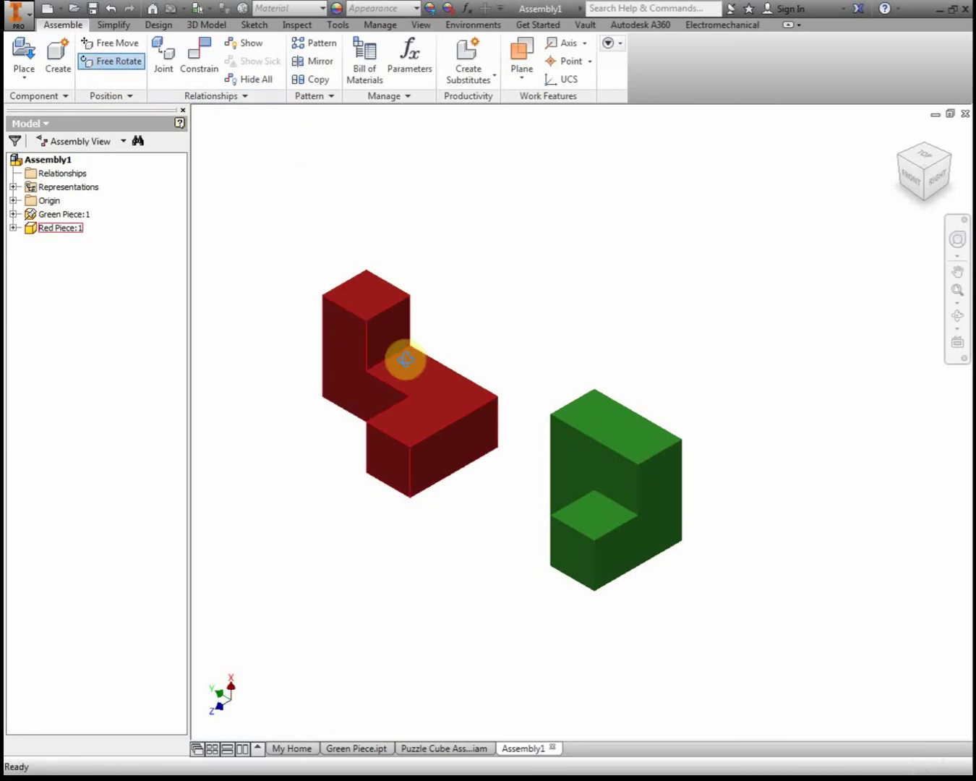
pyautogui.moveTo(437, 318); pyautogui.dragTo(398, 484)
pyautogui.moveTo(525, 439); pyautogui.dragTo(464, 273)
pyautogui.moveTo(457, 431); pyautogui.dragTo(405, 427)
pyautogui.click(590, 313)
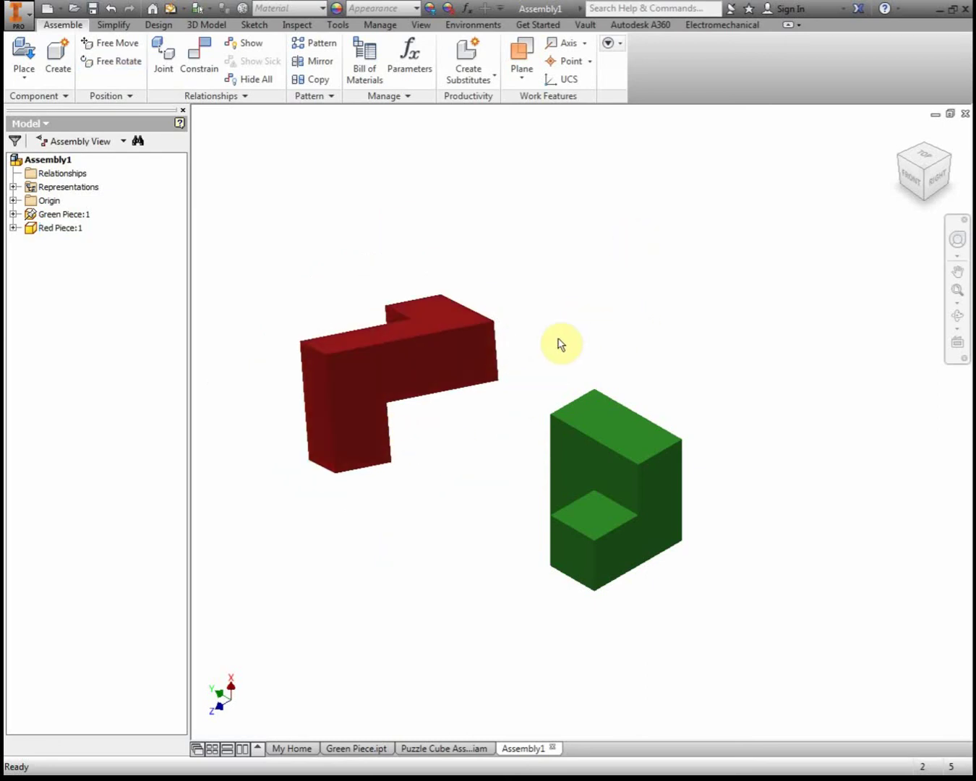
# Apply a flush constraint with 0.000 in offset between the red piece's recessed L-shaped face and the green piece's uppermost face
pyautogui.click(202, 72)
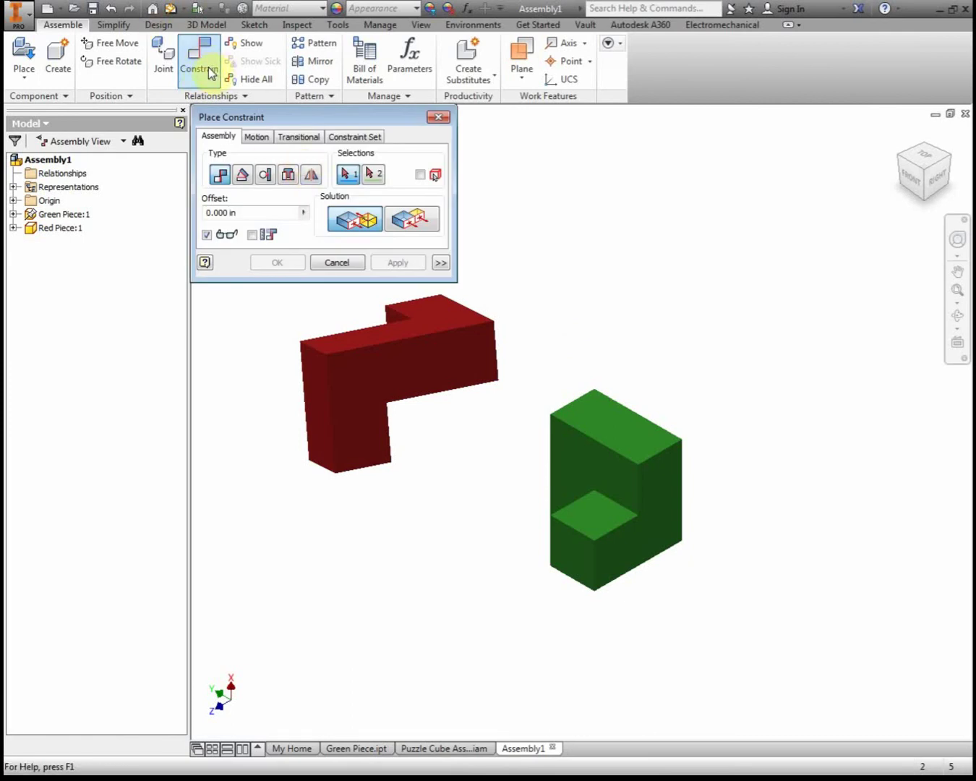
pyautogui.click(393, 227)
pyautogui.moveTo(393, 115); pyautogui.dragTo(582, 100)
pyautogui.click(576, 242)
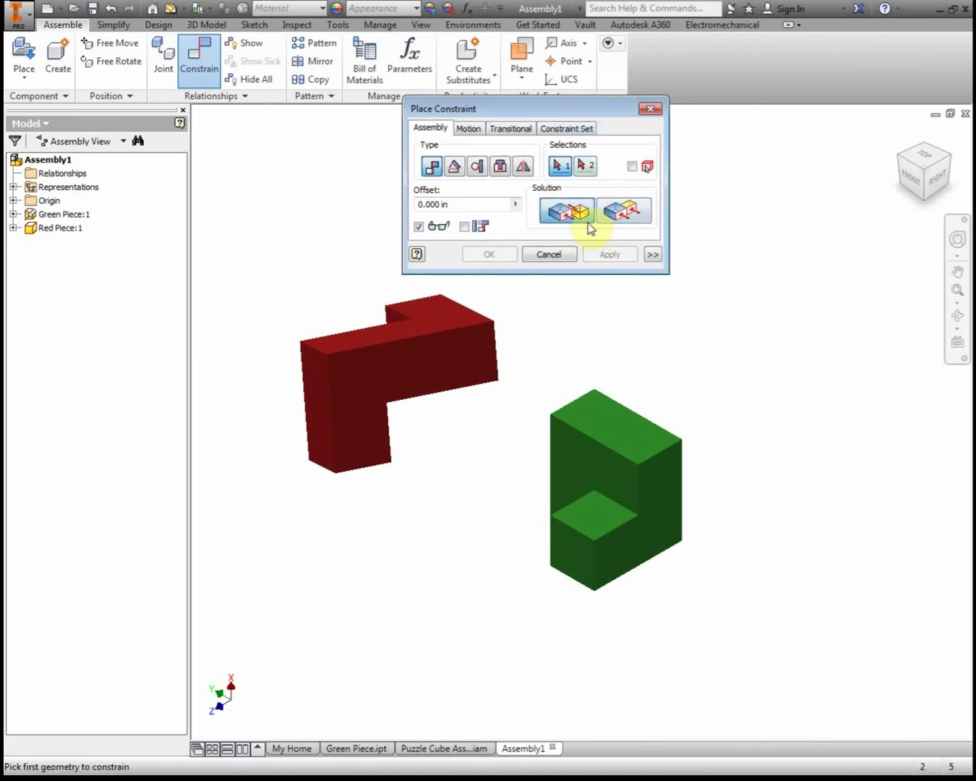
pyautogui.click(621, 216)
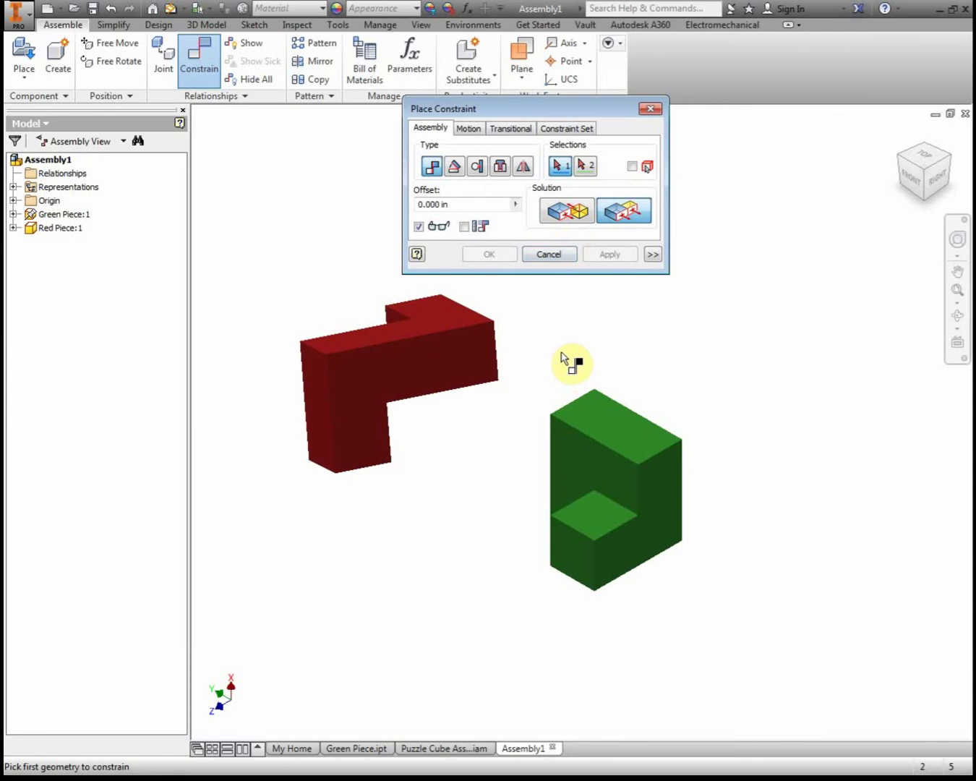
pyautogui.keyDown('shift'); pyautogui.moveTo(566, 333); pyautogui.dragTo(512, 420, button='middle'); pyautogui.keyUp('shift')
pyautogui.keyDown('shift'); pyautogui.moveTo(519, 360); pyautogui.dragTo(499, 207, button='middle'); pyautogui.keyUp('shift')
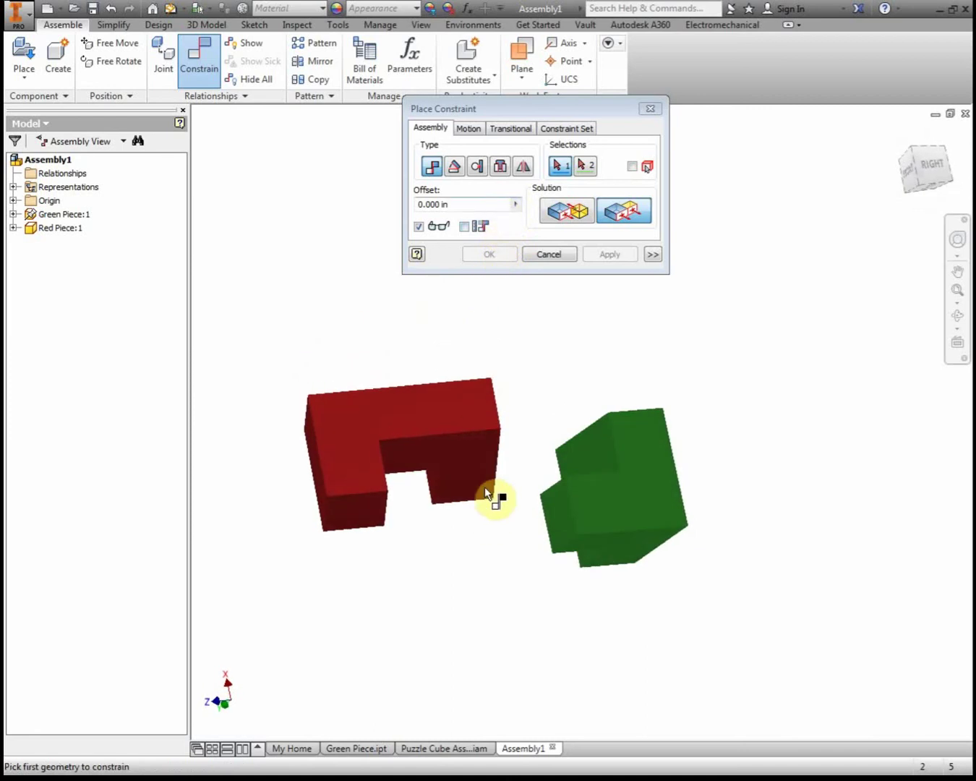
pyautogui.click(474, 454)
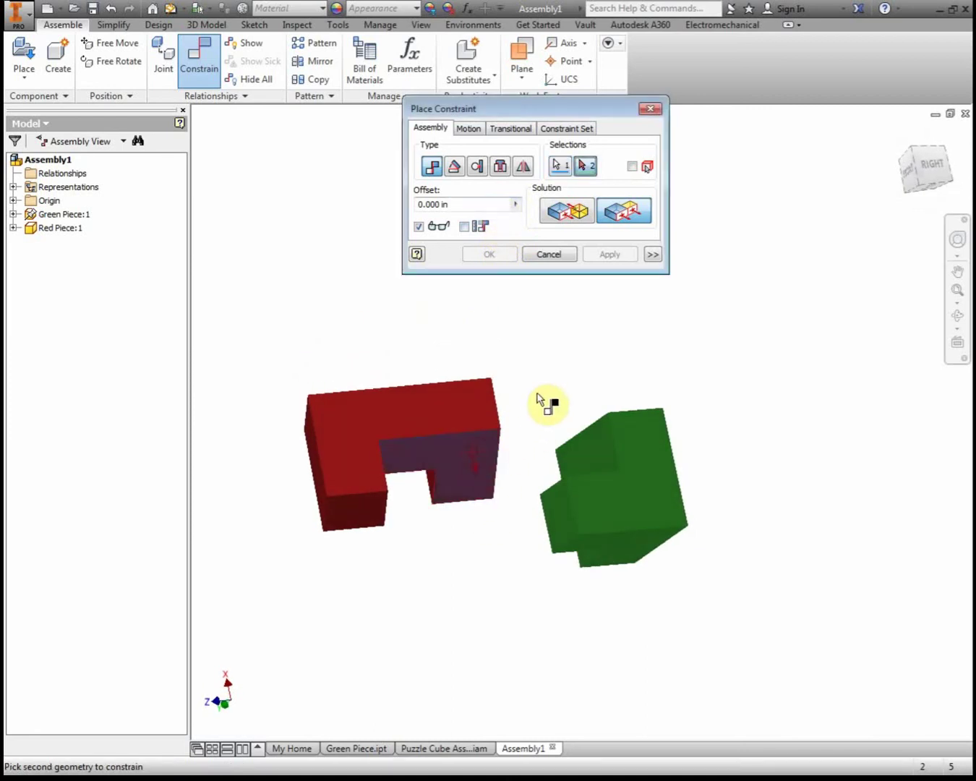
pyautogui.keyDown('shift'); pyautogui.moveTo(540, 383); pyautogui.dragTo(556, 474, button='middle'); pyautogui.keyUp('shift')
pyautogui.click(602, 435)
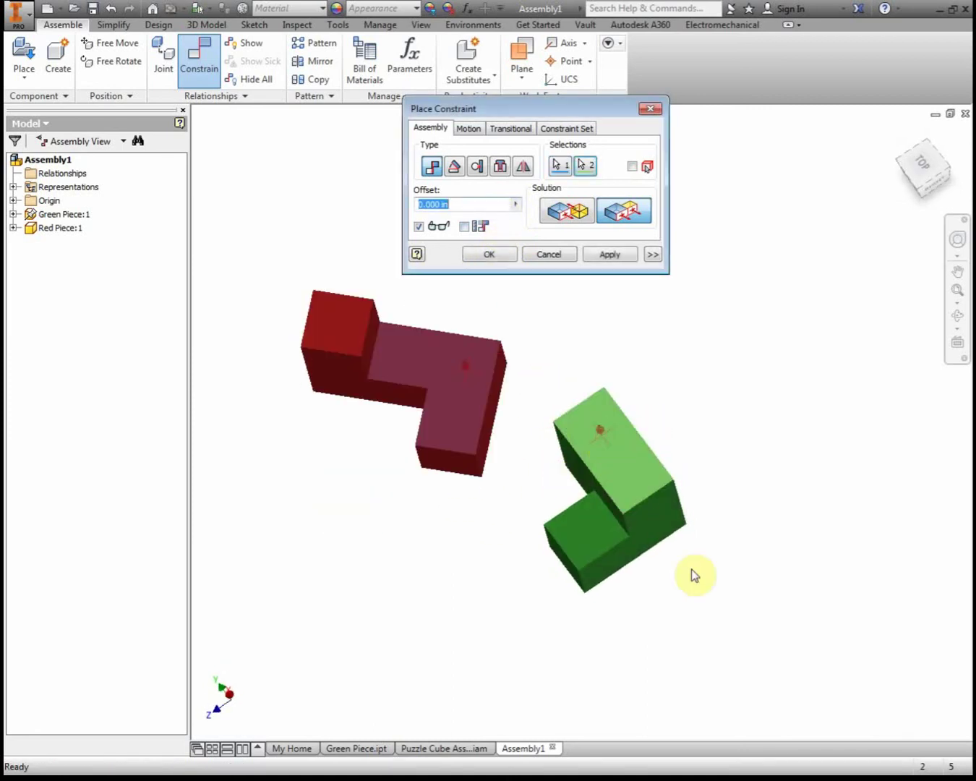
pyautogui.click(611, 256)
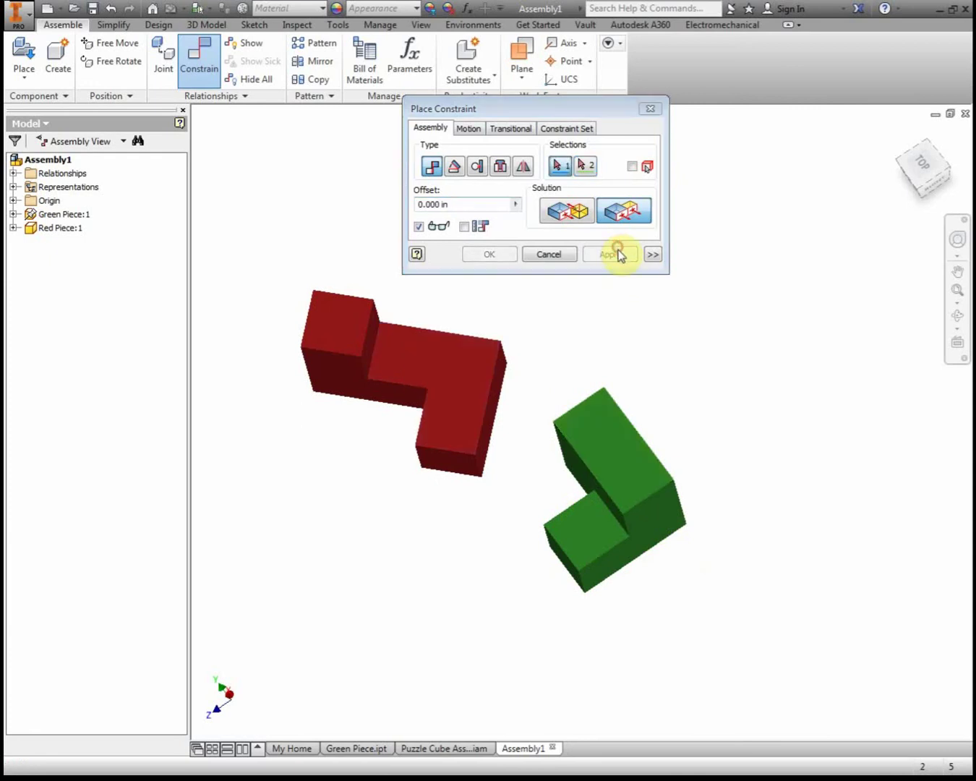
# Close the constraint command and delete the red piece's flush constraint
pyautogui.click(902, 137)
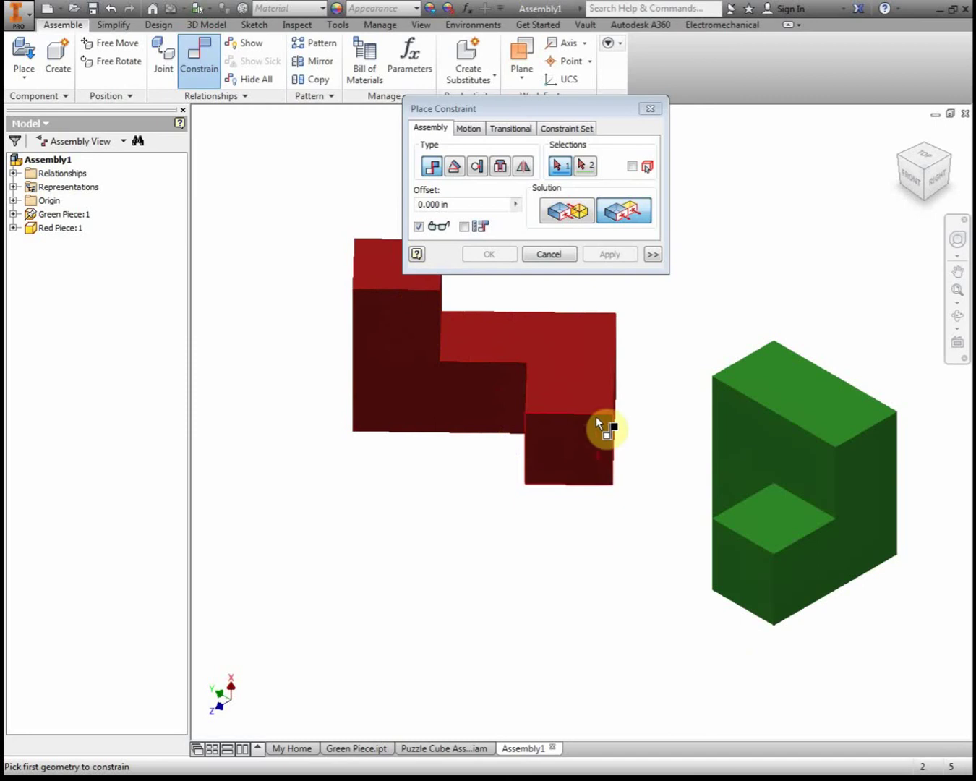
pyautogui.click(553, 258)
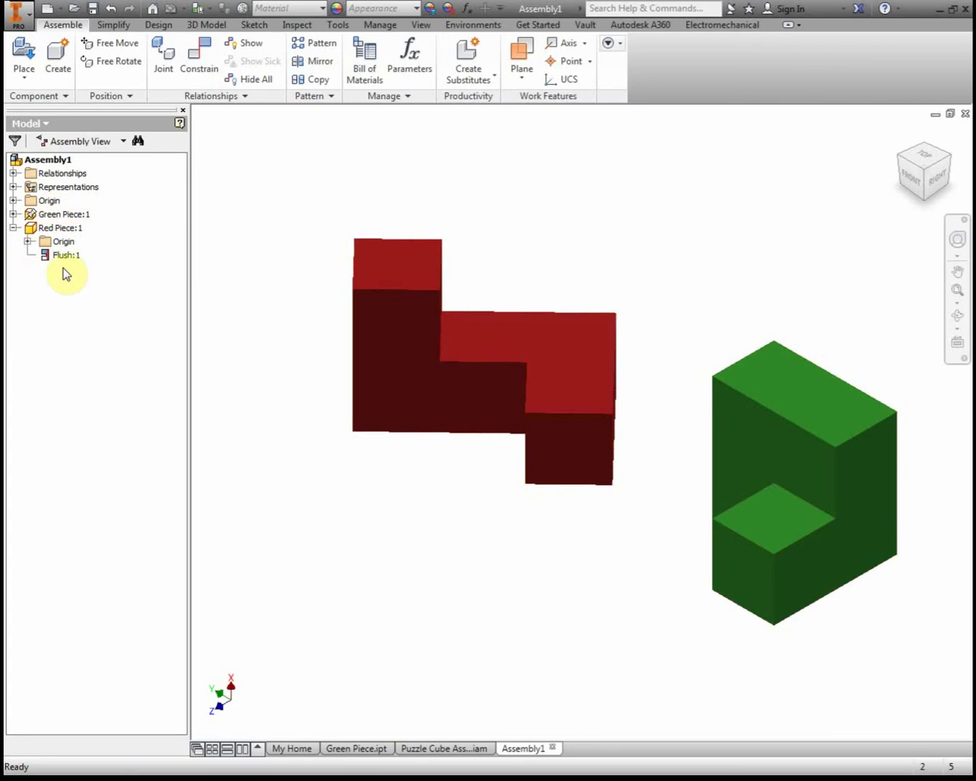
pyautogui.click(64, 255)
pyautogui.press('Delete')
# Free-rotate the red piece so its L-shaped side faces right, with one end block pointing down at the front and the other sideways at the back
pyautogui.click(135, 69)
pyautogui.click(451, 313)
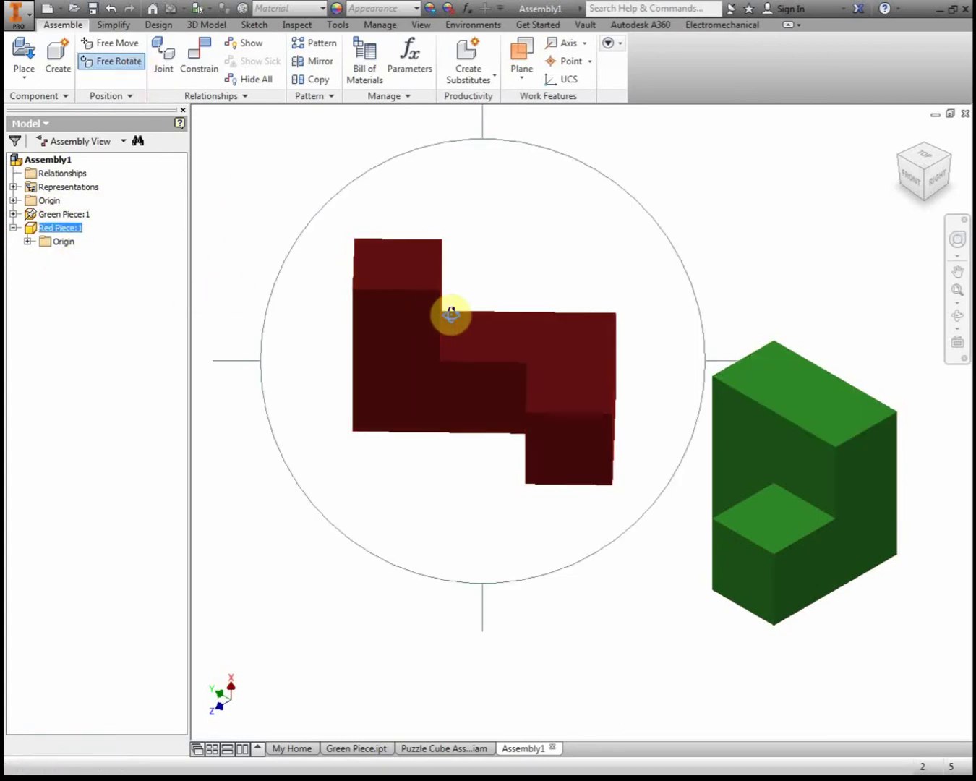
pyautogui.moveTo(491, 272); pyautogui.dragTo(491, 333)
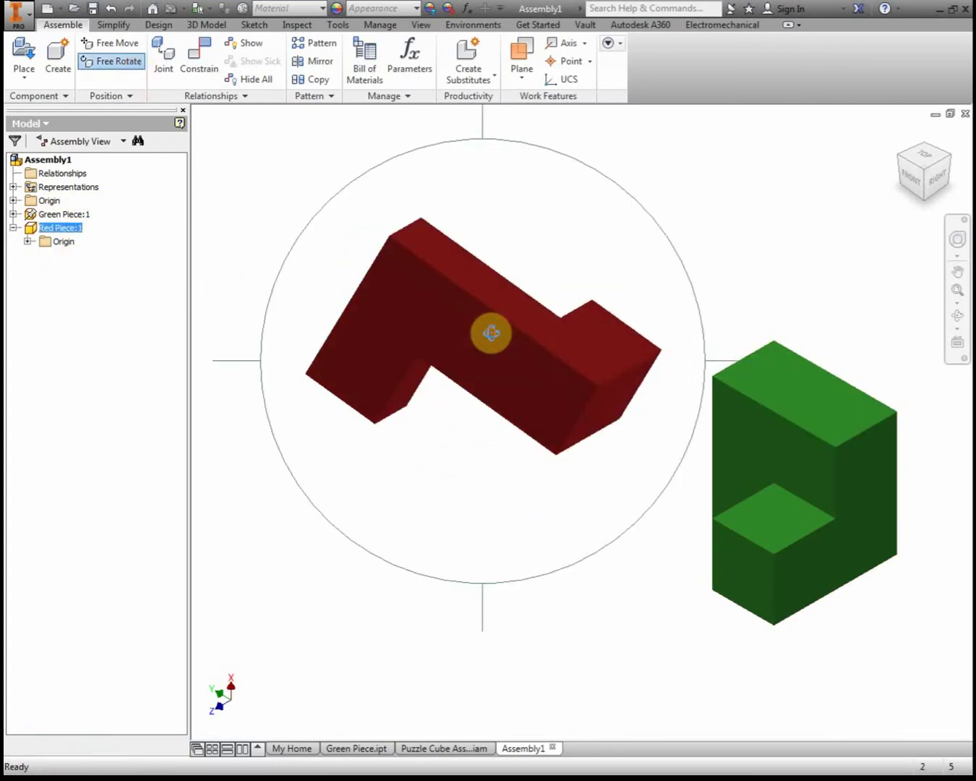
pyautogui.moveTo(709, 352); pyautogui.dragTo(712, 196)
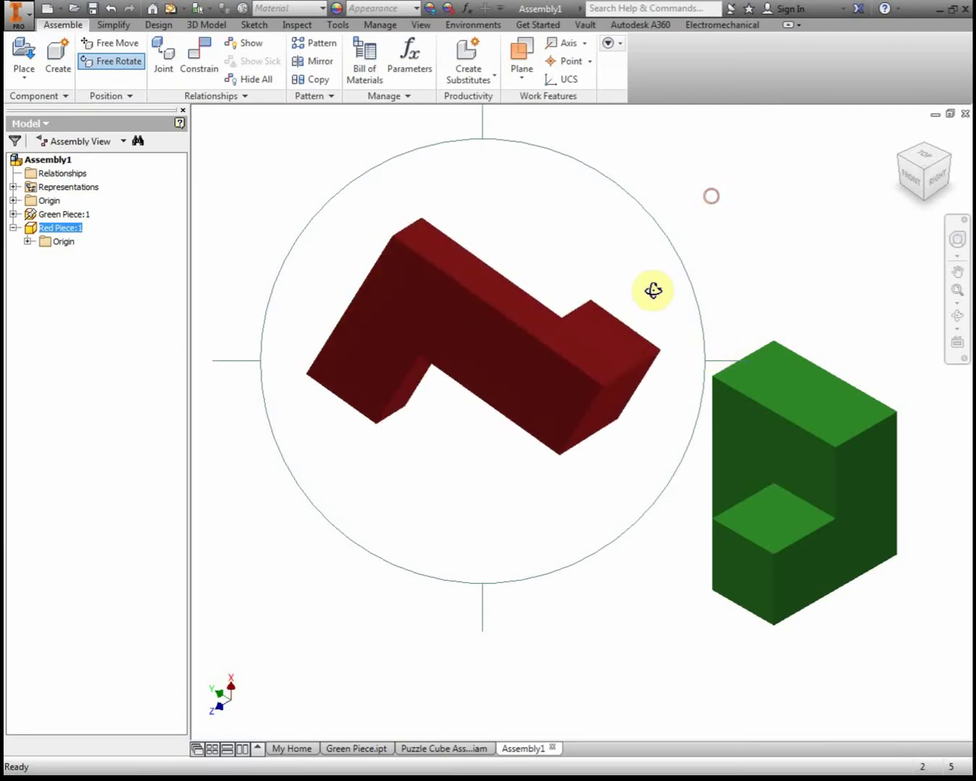
pyautogui.click(694, 329)
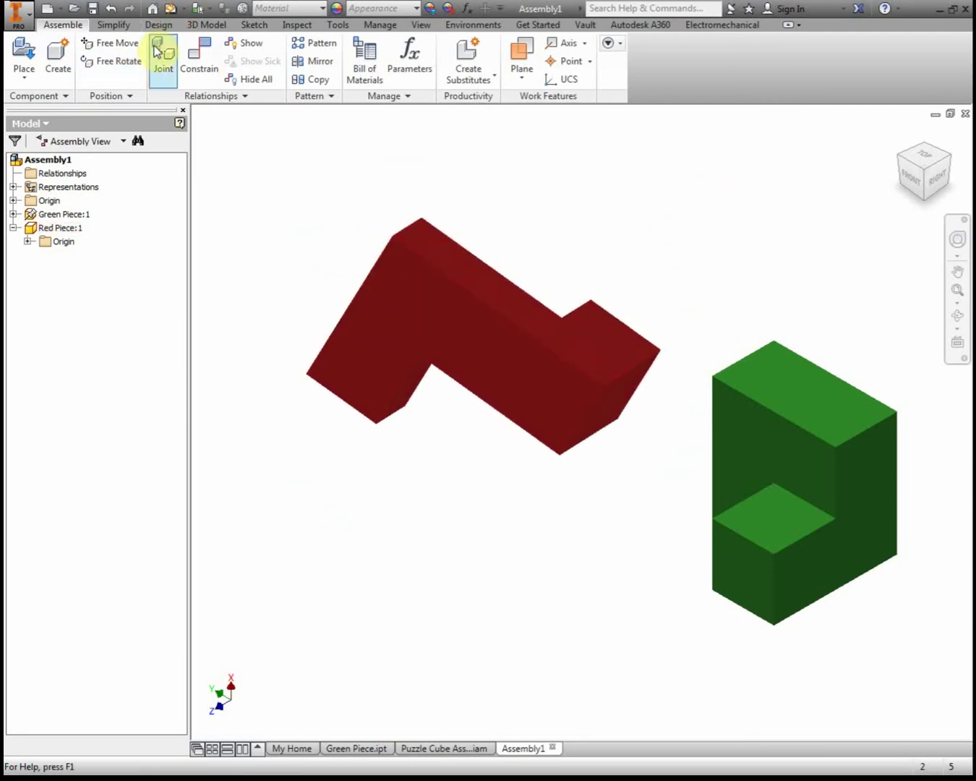
pyautogui.click(112, 61)
pyautogui.click(463, 287)
pyautogui.moveTo(429, 239); pyautogui.dragTo(582, 398)
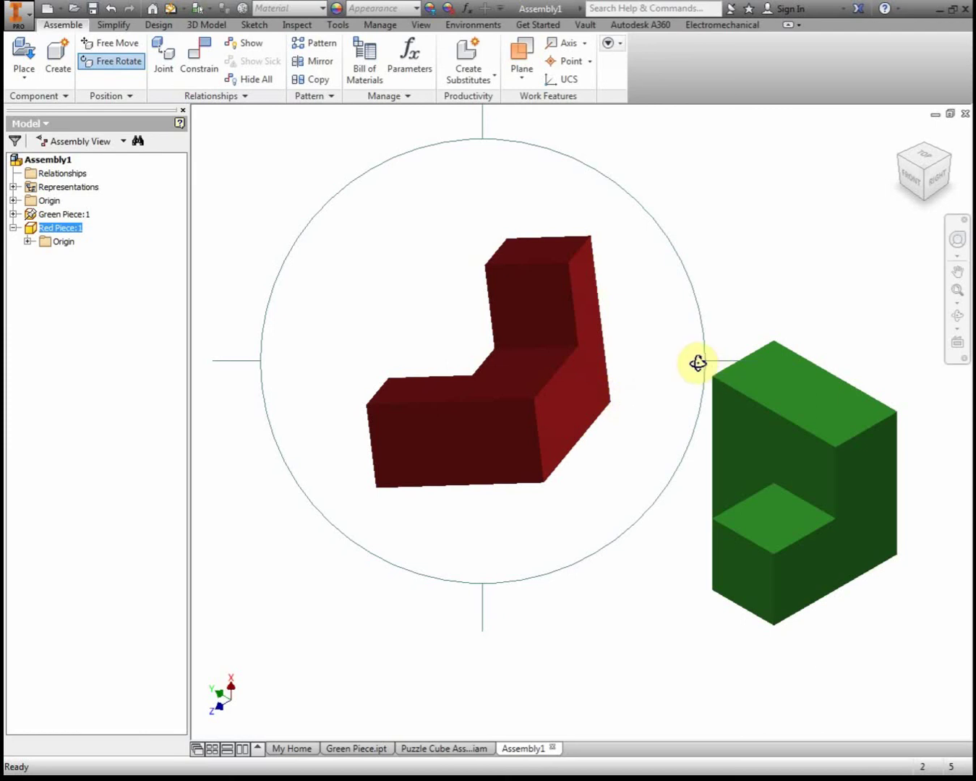
pyautogui.moveTo(706, 344); pyautogui.dragTo(686, 231)
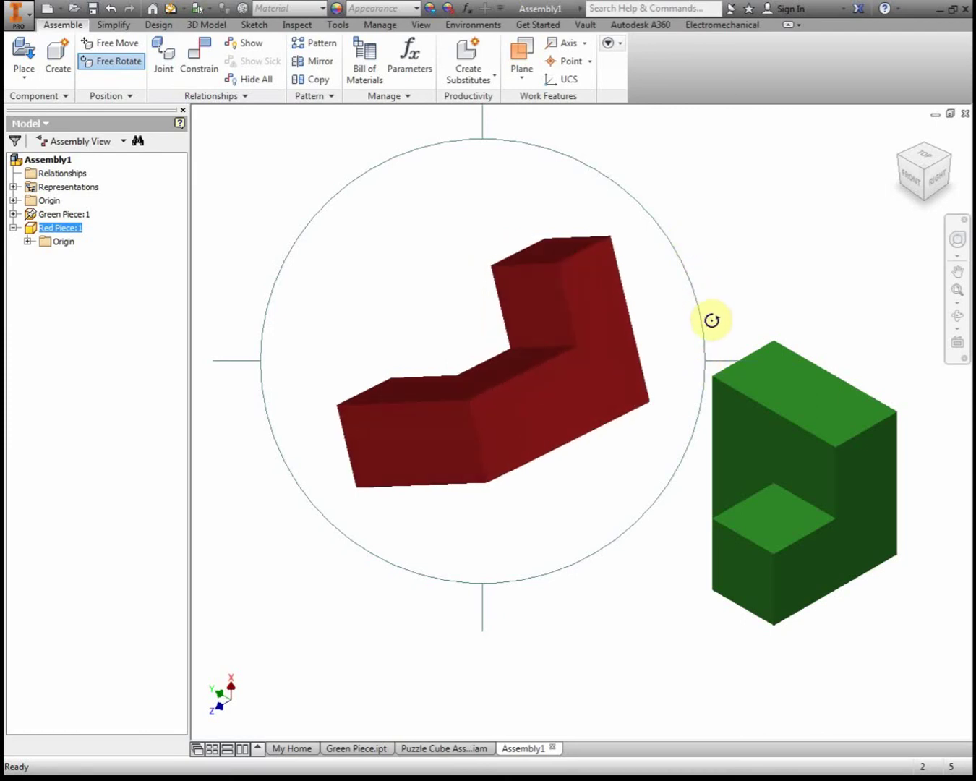
pyautogui.moveTo(701, 318); pyautogui.dragTo(496, 105)
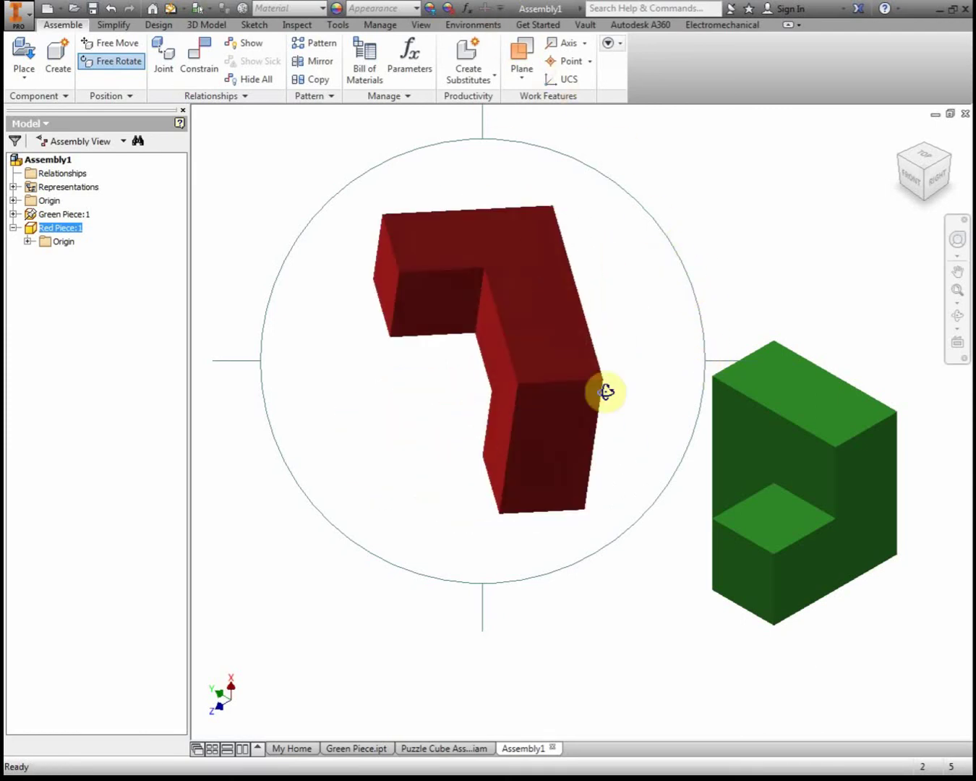
pyautogui.moveTo(607, 387); pyautogui.dragTo(538, 393)
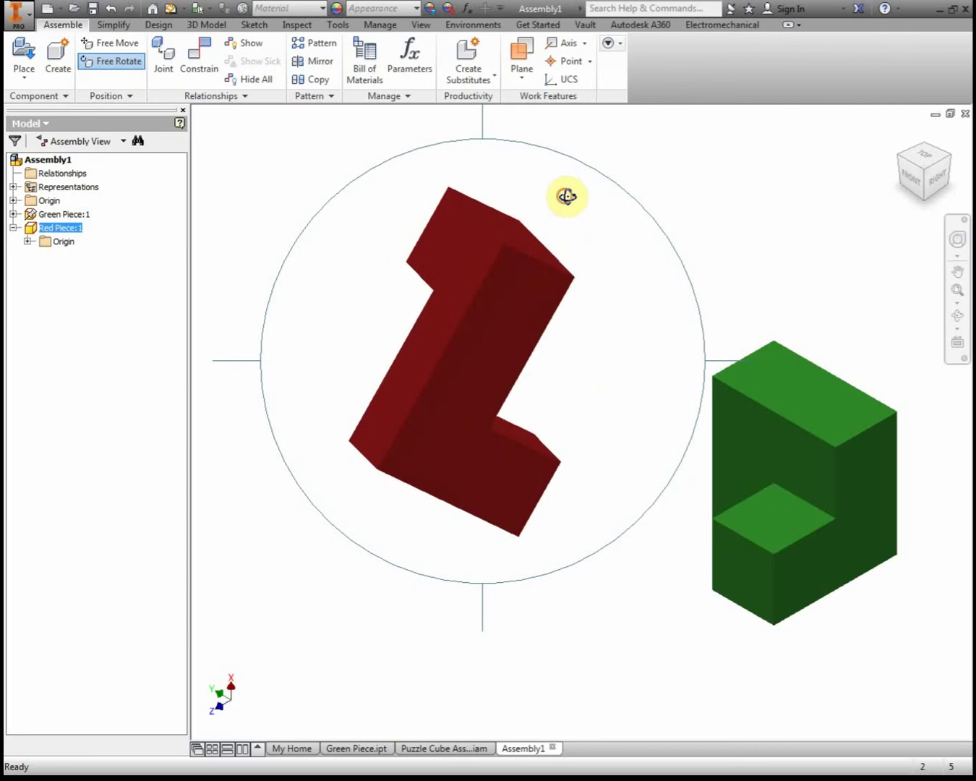
pyautogui.moveTo(566, 196); pyautogui.dragTo(569, 125)
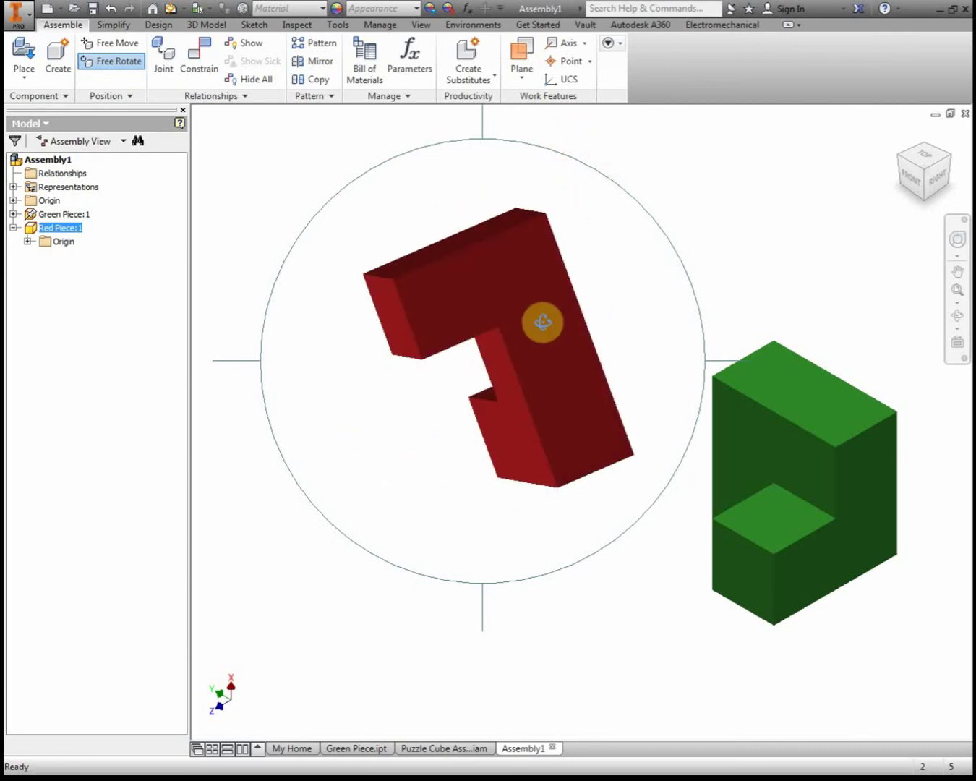
pyautogui.moveTo(540, 322); pyautogui.dragTo(333, 271)
pyautogui.moveTo(593, 473); pyautogui.dragTo(414, 525)
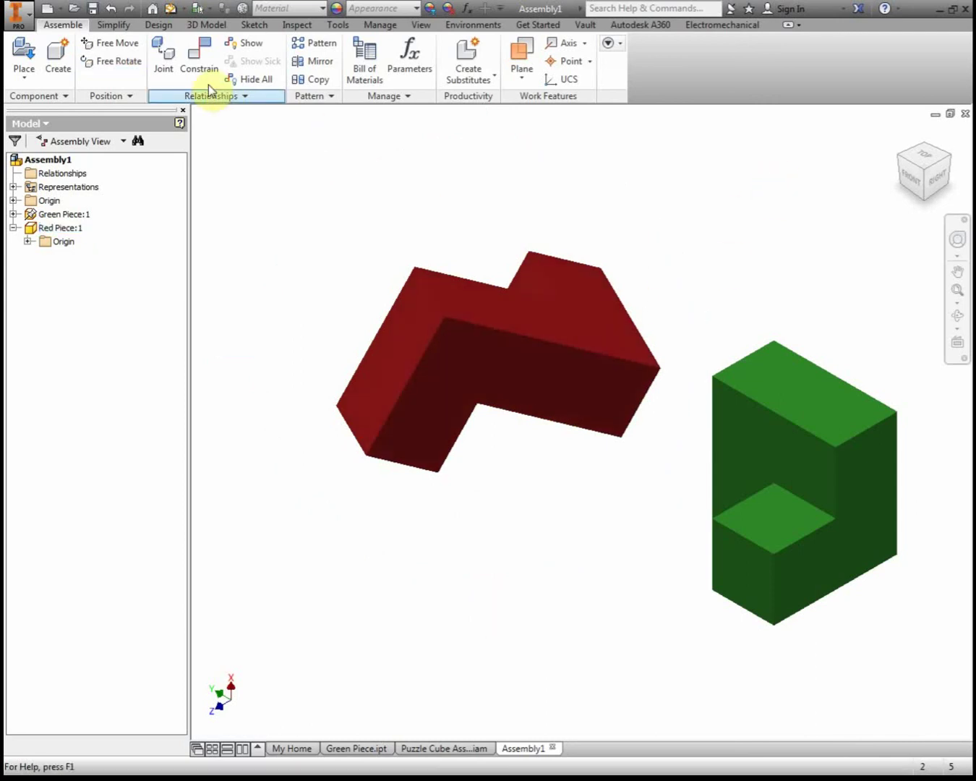
# Apply a flush constraint with 0.000 in offset between the back end face of the red piece's long arm and the green piece's back face
pyautogui.click(199, 62)
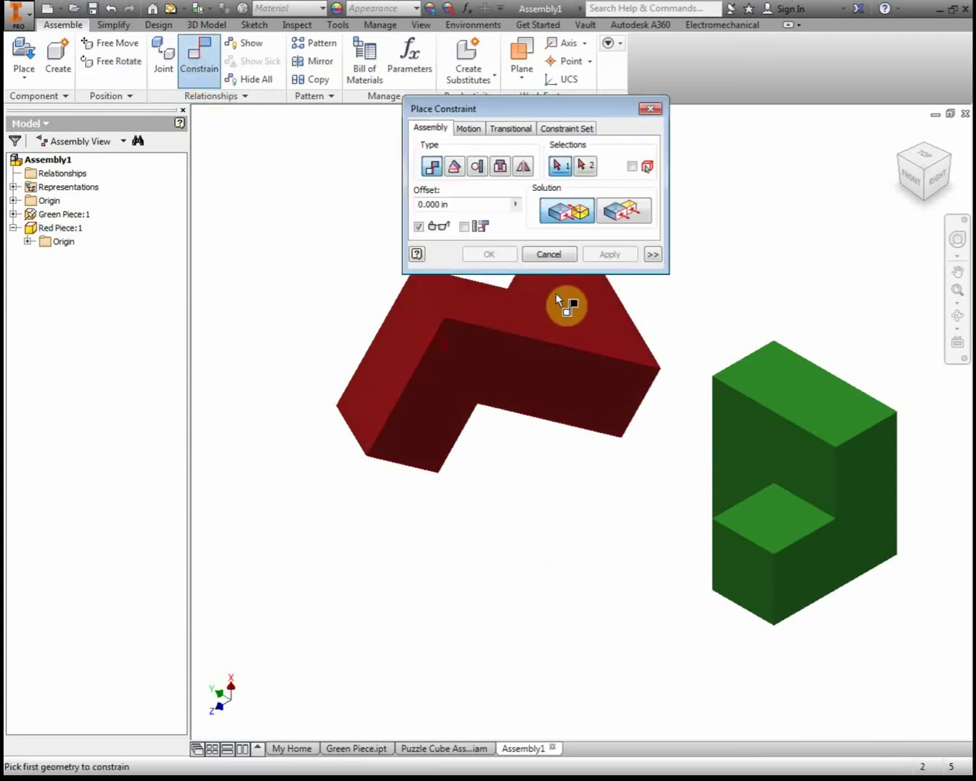
pyautogui.click(634, 212)
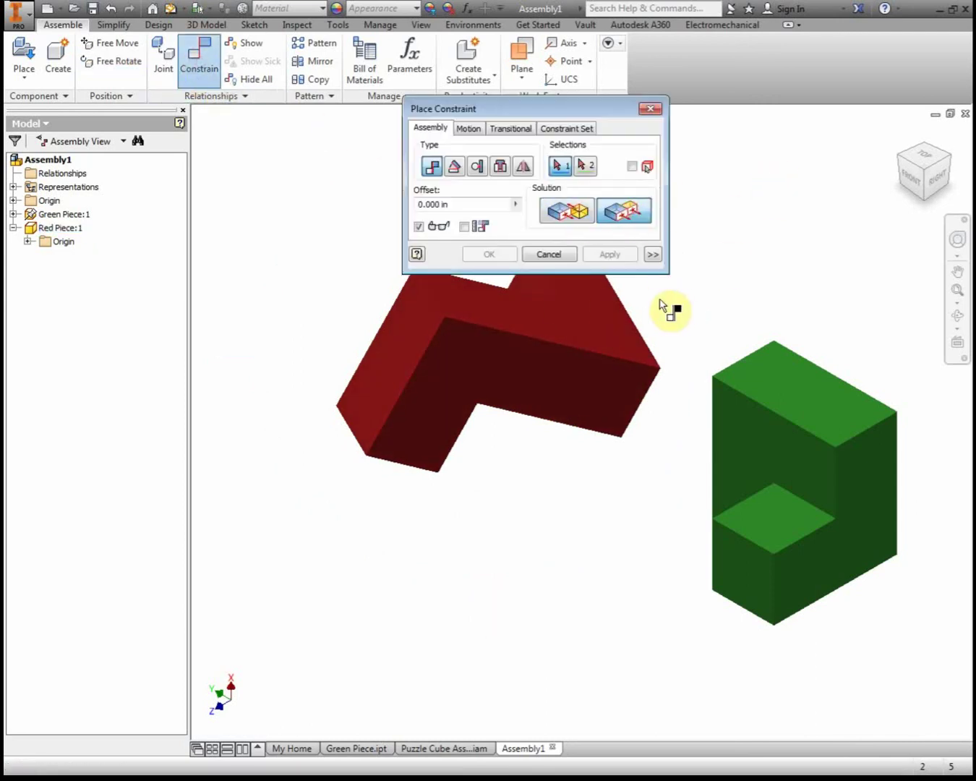
pyautogui.click(641, 346)
pyautogui.keyDown('shift'); pyautogui.moveTo(762, 312); pyautogui.dragTo(654, 283, button='middle'); pyautogui.keyUp('shift')
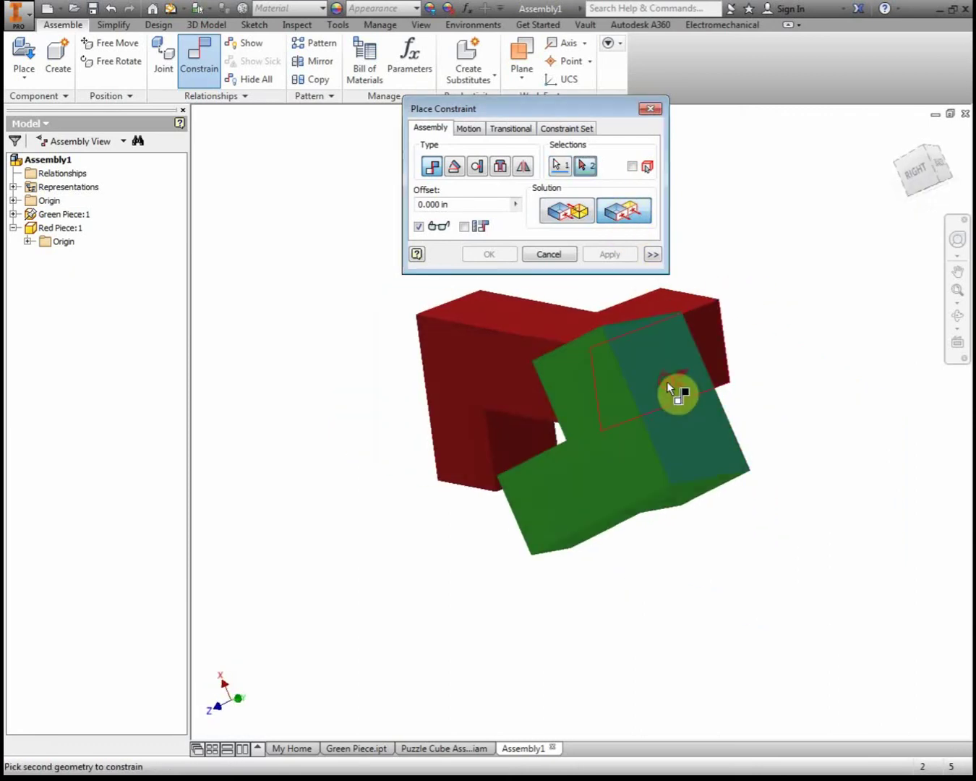
pyautogui.keyDown('shift'); pyautogui.moveTo(734, 334); pyautogui.dragTo(712, 349, button='middle'); pyautogui.keyUp('shift')
pyautogui.click(709, 345)
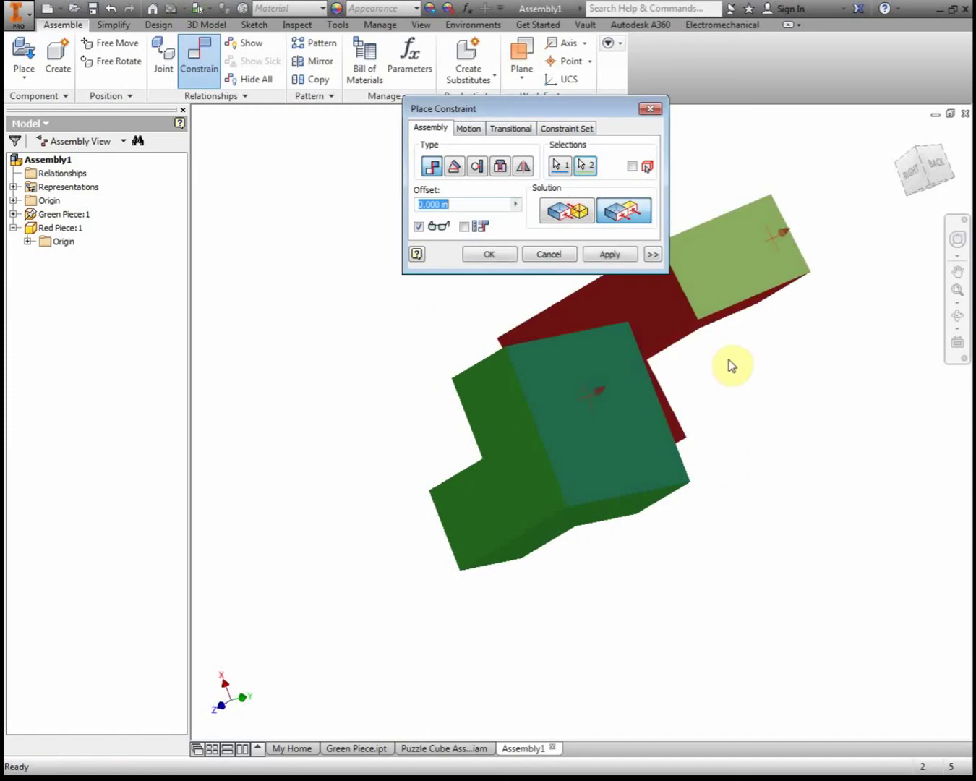
pyautogui.click(611, 255)
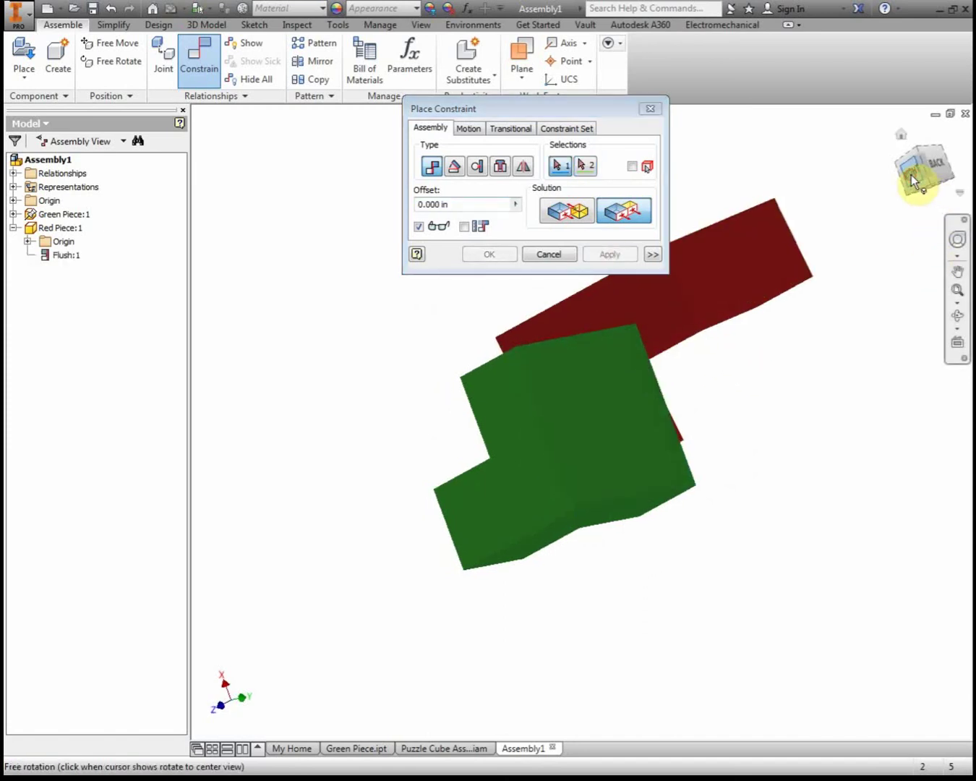
pyautogui.click(911, 174)
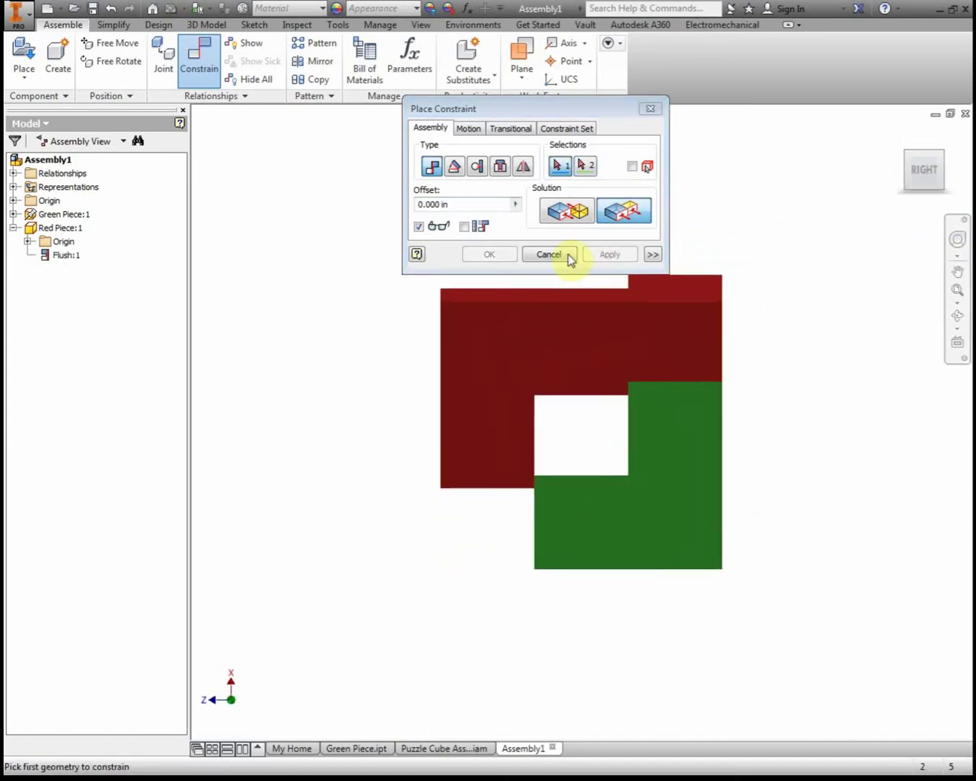
pyautogui.click(549, 254)
# Move the partly constrained red piece around to test its remaining freedom, leaving it raised above the green piece
pyautogui.moveTo(617, 345)
pyautogui.mouseDown()
pyautogui.moveTo(628, 223)
pyautogui.moveTo(630, 307)
pyautogui.moveTo(624, 178)
pyautogui.moveTo(592, 442)
pyautogui.moveTo(601, 351)
pyautogui.mouseUp()
pyautogui.click(926, 150)
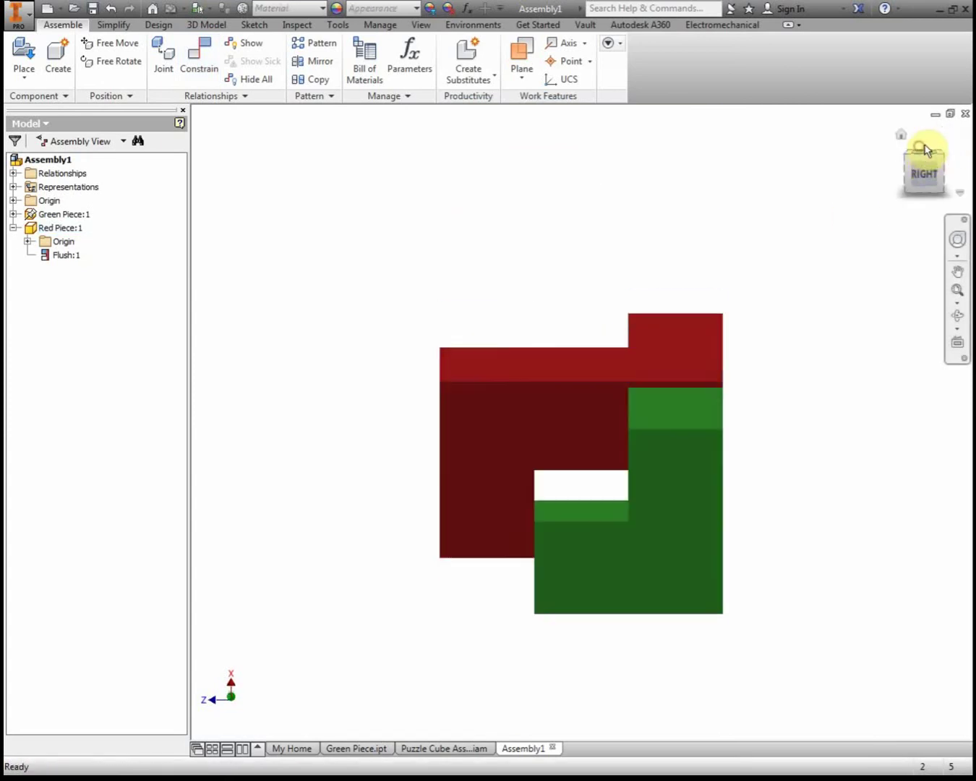
pyautogui.moveTo(719, 370); pyautogui.dragTo(657, 542)
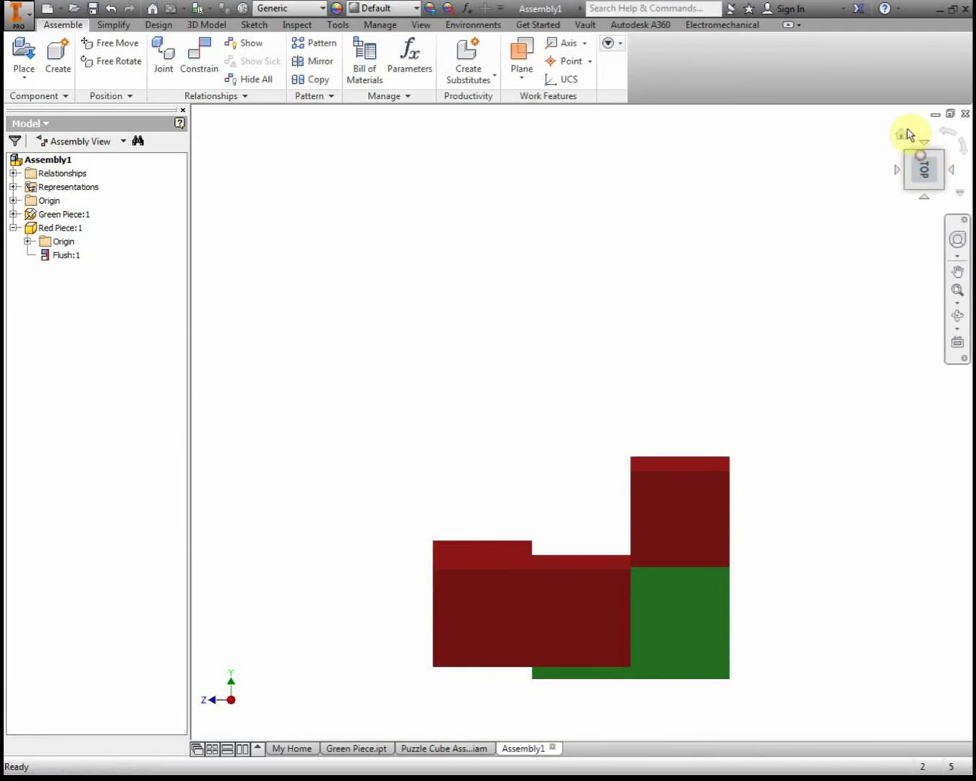
pyautogui.click(900, 138)
pyautogui.moveTo(623, 409); pyautogui.dragTo(586, 224)
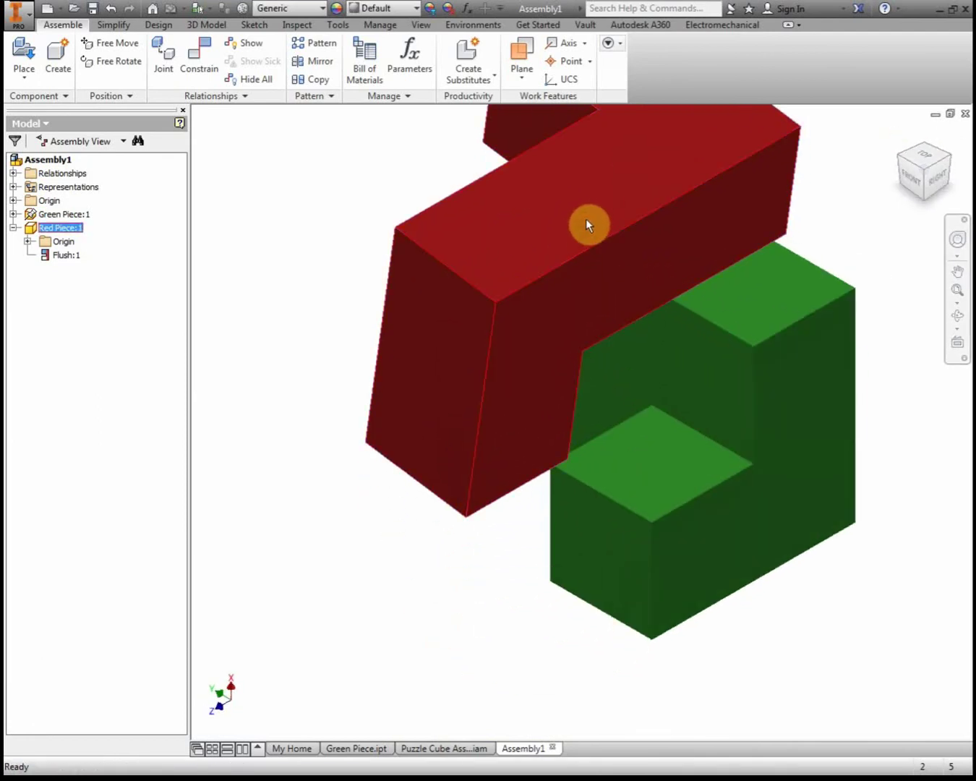
pyautogui.click(622, 257)
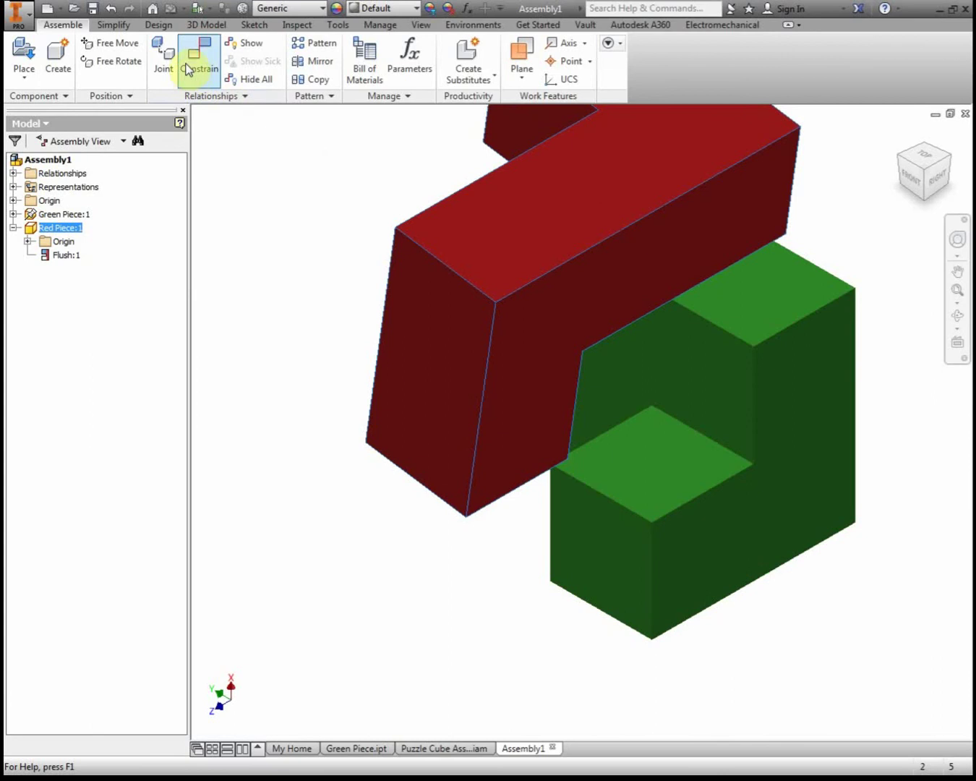
# Apply a flush constraint with 0.000 in offset between the L-shaped right-side faces of the red and green pieces
pyautogui.click(188, 70)
pyautogui.click(623, 210)
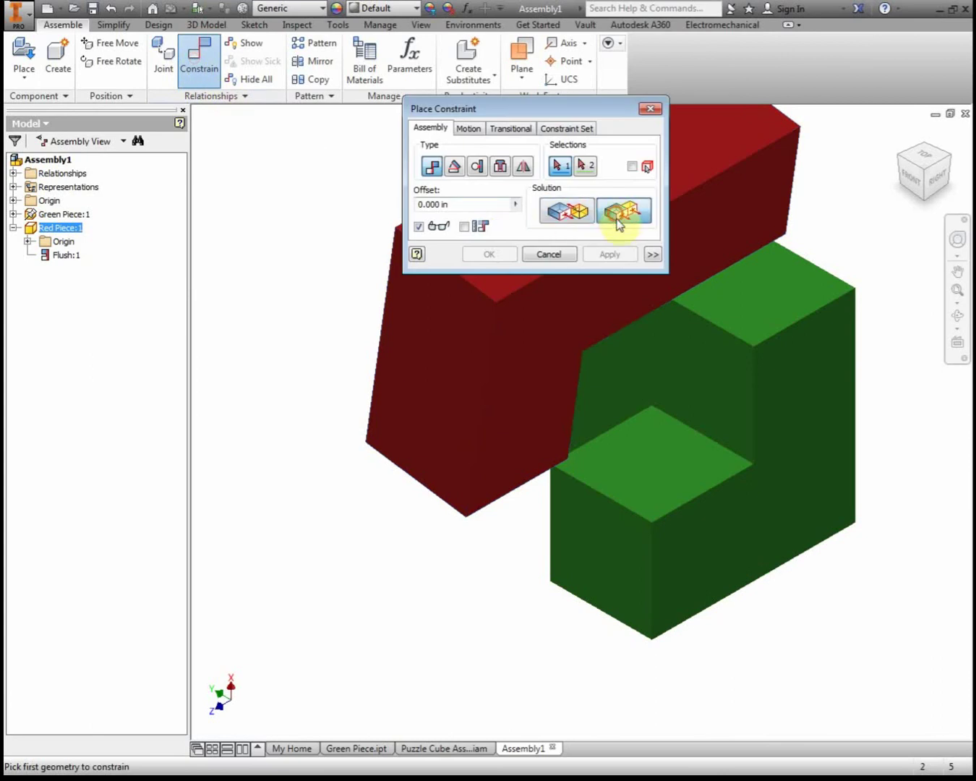
pyautogui.click(747, 222)
pyautogui.click(797, 402)
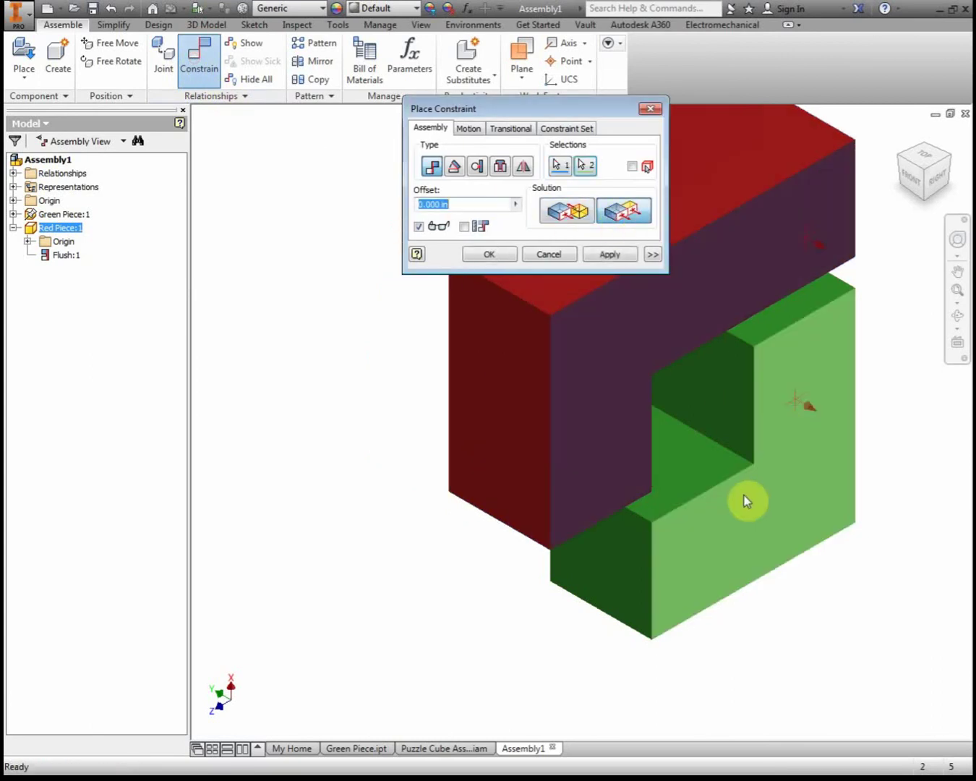
pyautogui.click(611, 256)
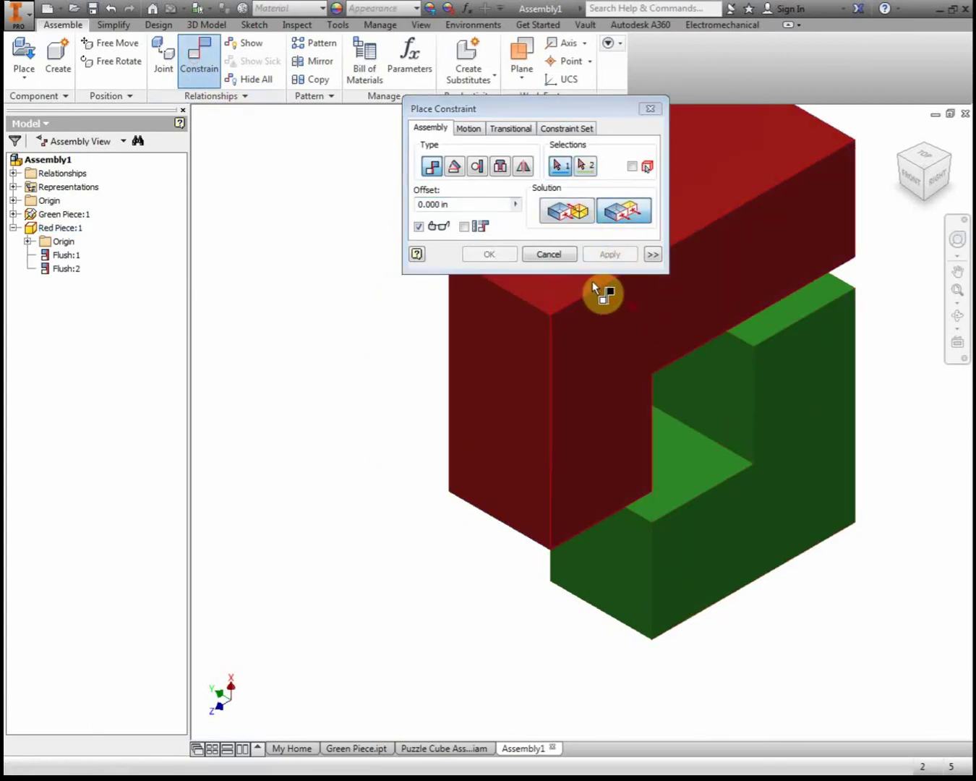
pyautogui.click(550, 254)
# Raise the red piece and mate the underside of its long arm to the green piece's uppermost face with 0.000 in offset
pyautogui.moveTo(744, 325); pyautogui.dragTo(777, 253)
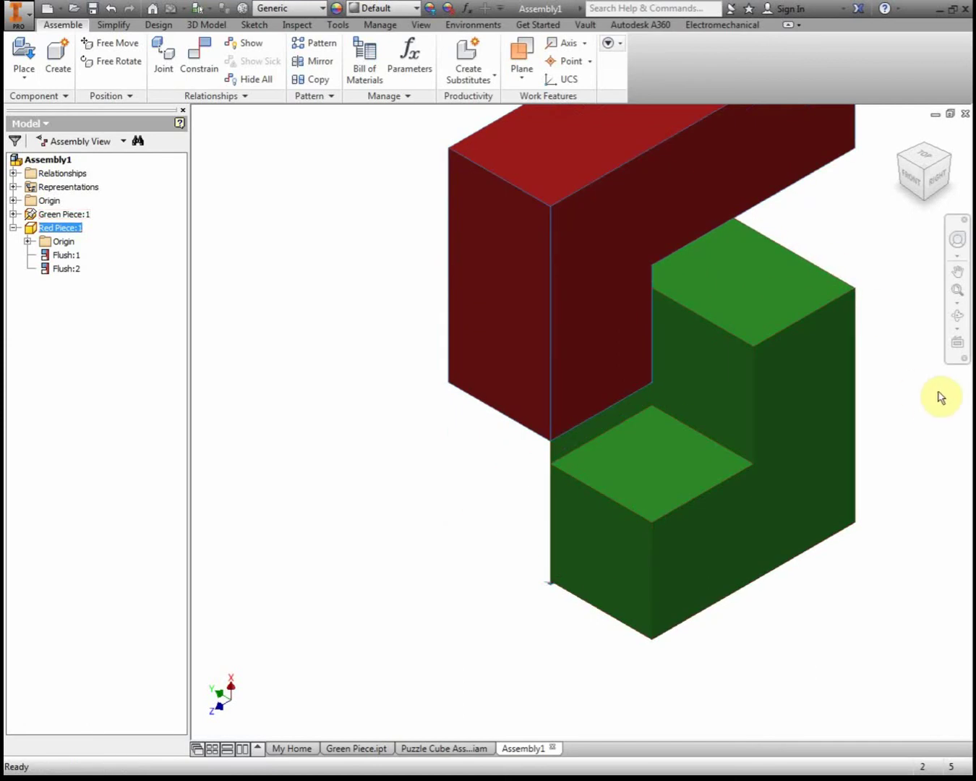
pyautogui.moveTo(940, 397); pyautogui.dragTo(653, 394, button='middle')
pyautogui.scroll(3, 770, 438)
pyautogui.click(199, 63)
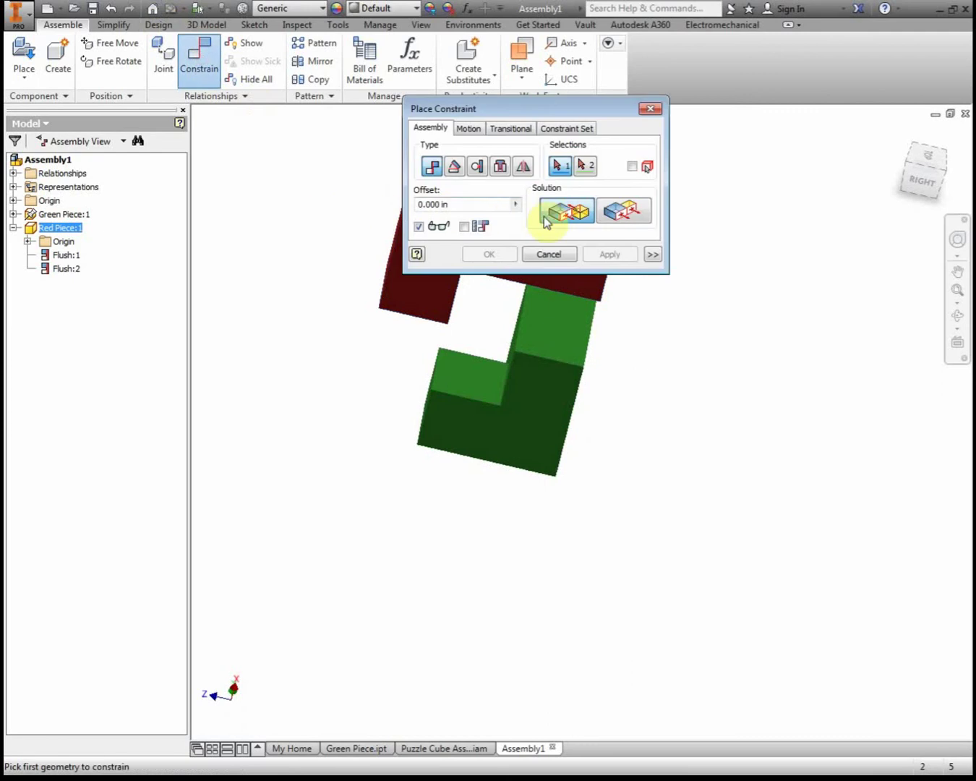
pyautogui.click(580, 327)
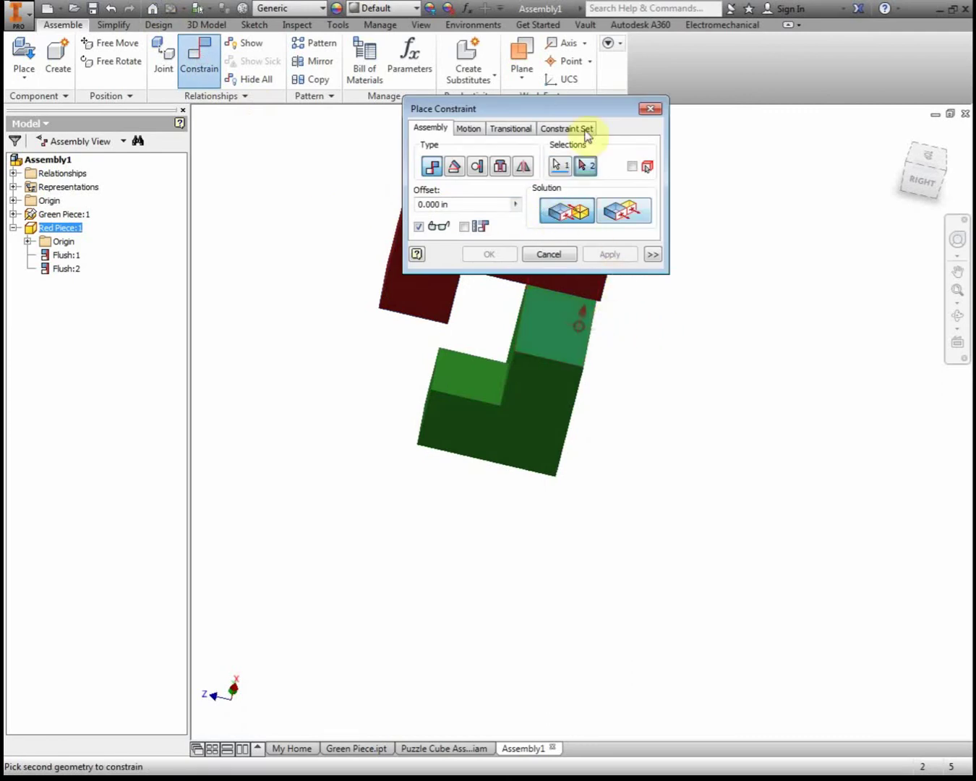
pyautogui.moveTo(570, 105); pyautogui.dragTo(828, 78)
pyautogui.keyDown('shift'); pyautogui.moveTo(737, 459); pyautogui.dragTo(697, 338, button='middle'); pyautogui.keyUp('shift')
pyautogui.click(588, 218)
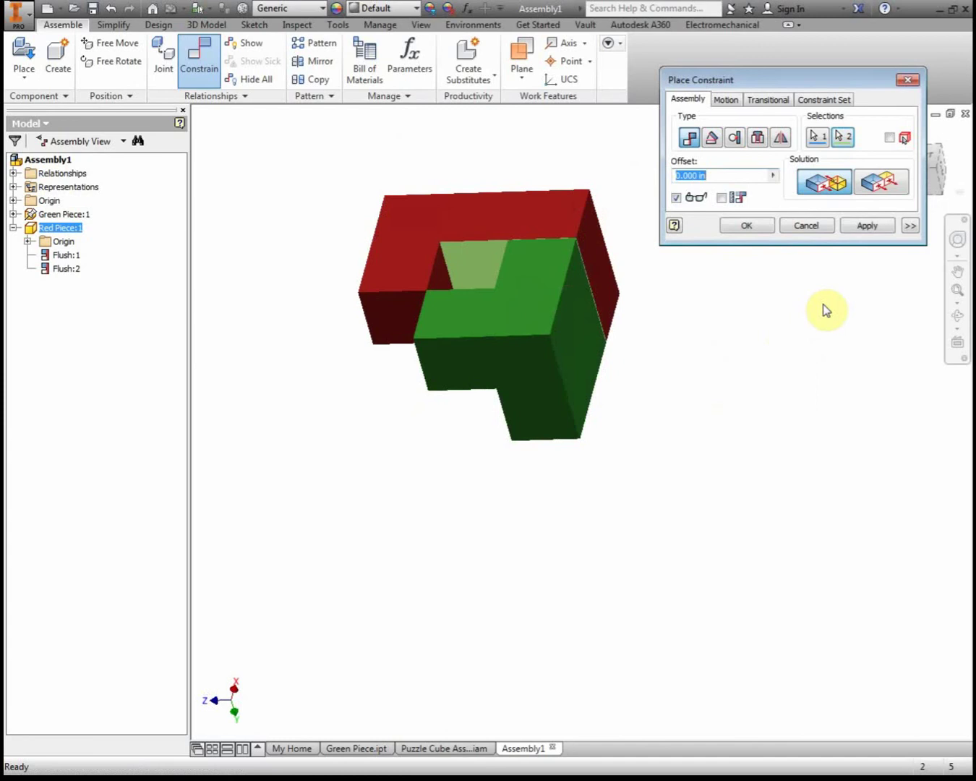
pyautogui.click(868, 226)
pyautogui.click(907, 80)
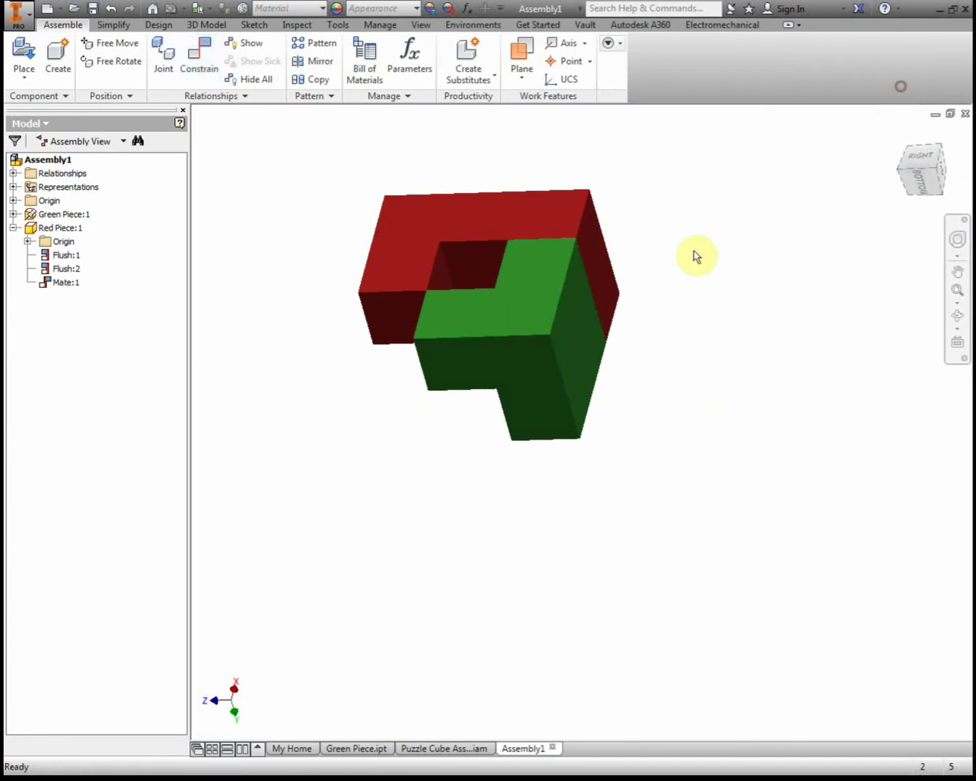
# Try to move the red piece to check whether any freedom remains, and return to the home view
pyautogui.keyDown('shift'); pyautogui.moveTo(695, 255); pyautogui.dragTo(763, 334, button='middle'); pyautogui.keyUp('shift')
pyautogui.click(584, 299)
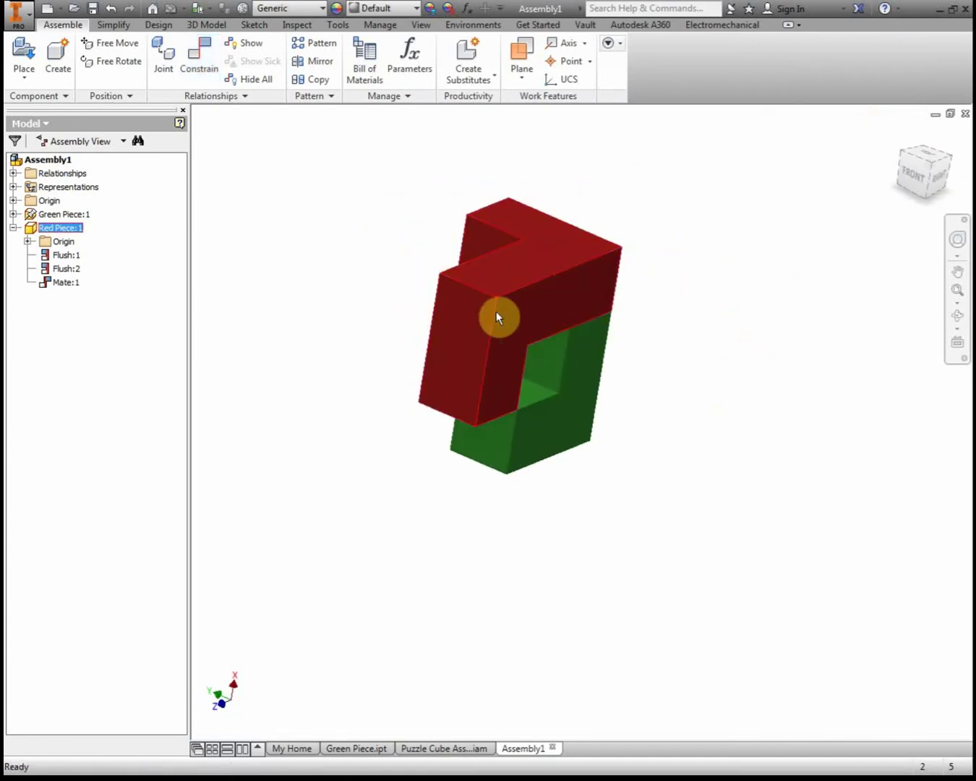
pyautogui.moveTo(538, 220); pyautogui.dragTo(548, 246)
pyautogui.moveTo(583, 289); pyautogui.dragTo(591, 309)
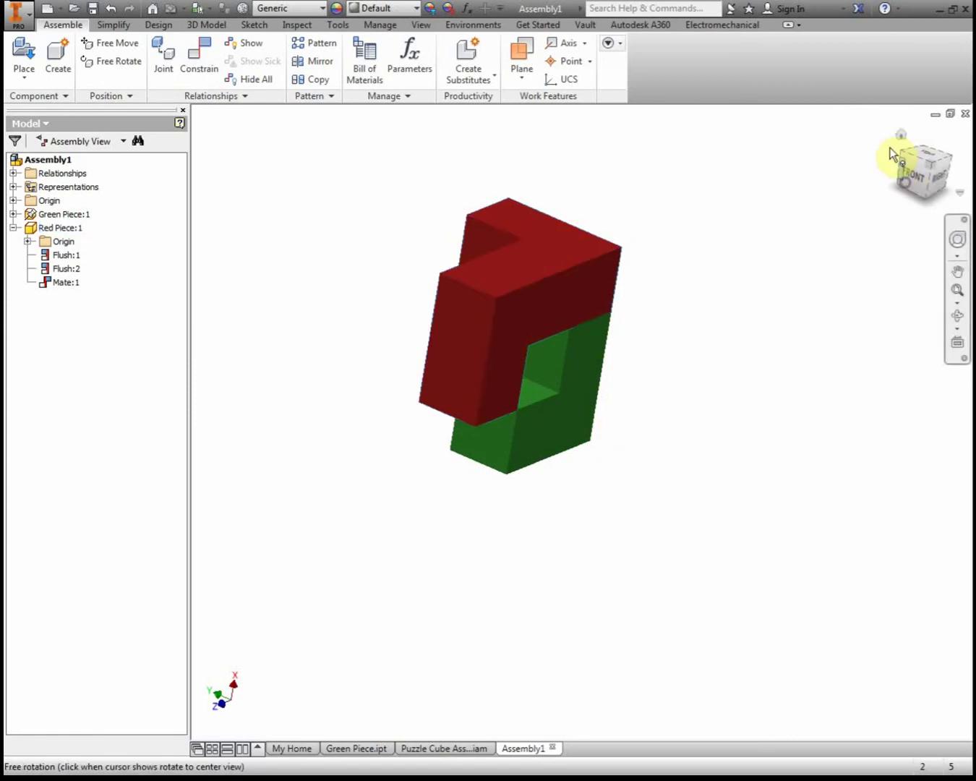
pyautogui.click(899, 135)
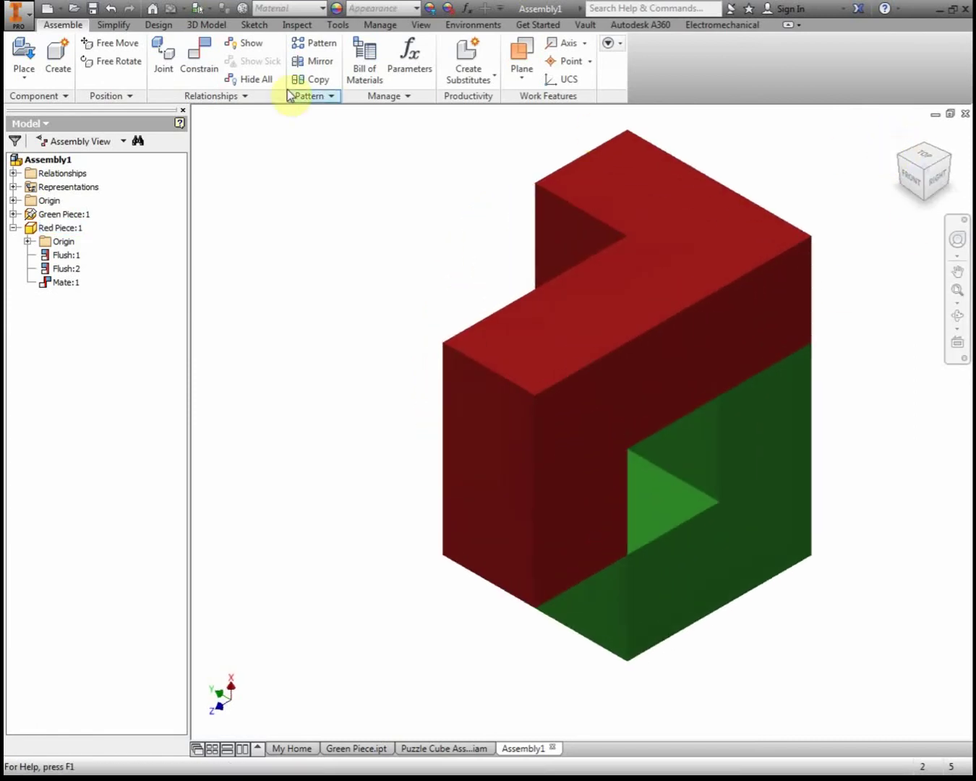
pyautogui.click(24, 49)
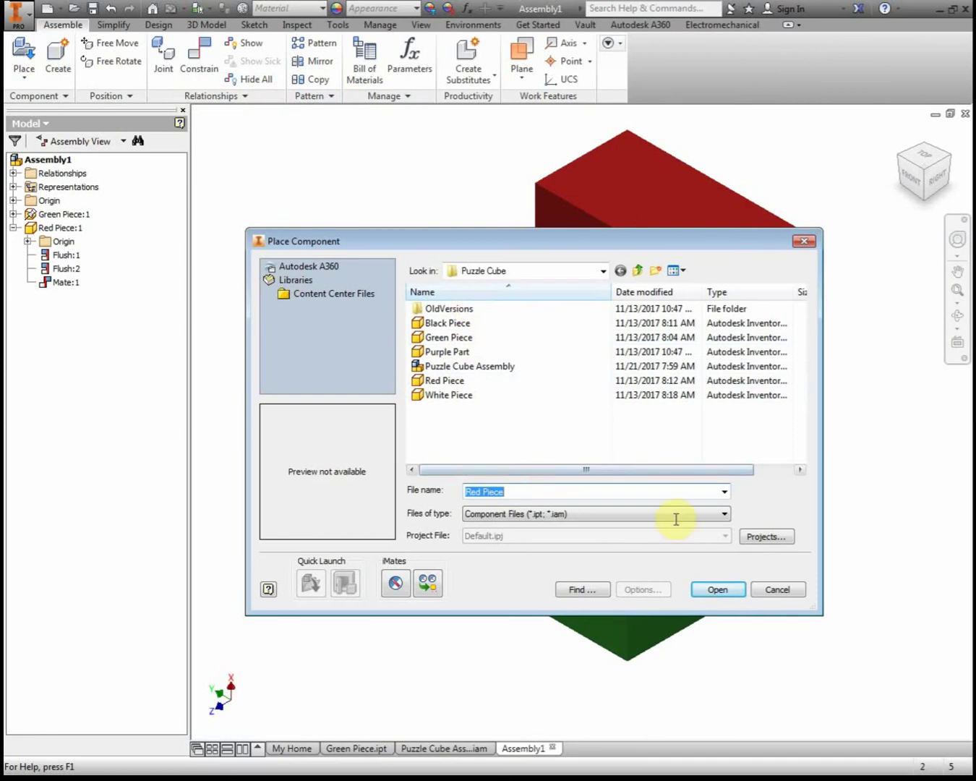
pyautogui.click(785, 591)
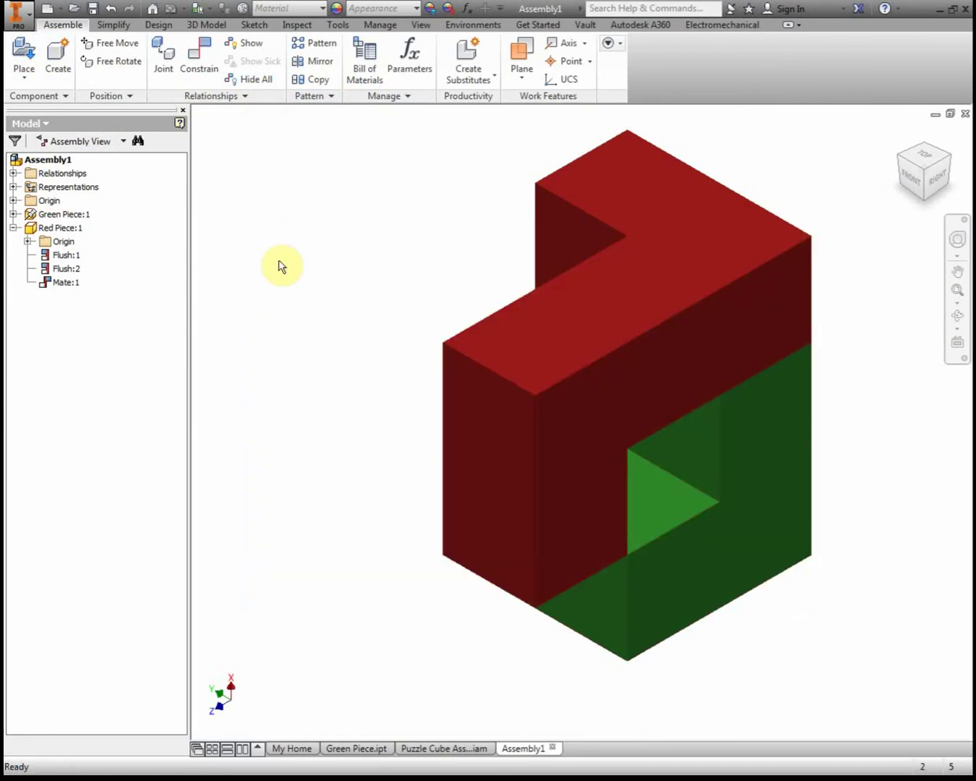